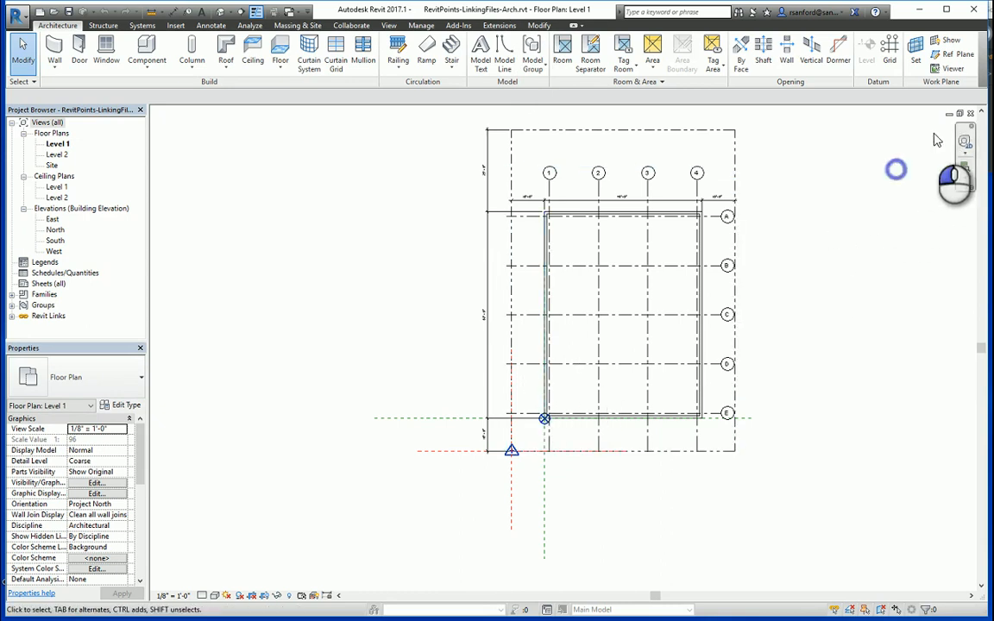
Close the architectural project and open the RevitPoints-LinkingFiles-StrGrid project.
{"action": "left_click", "coordinate": [970, 117]}
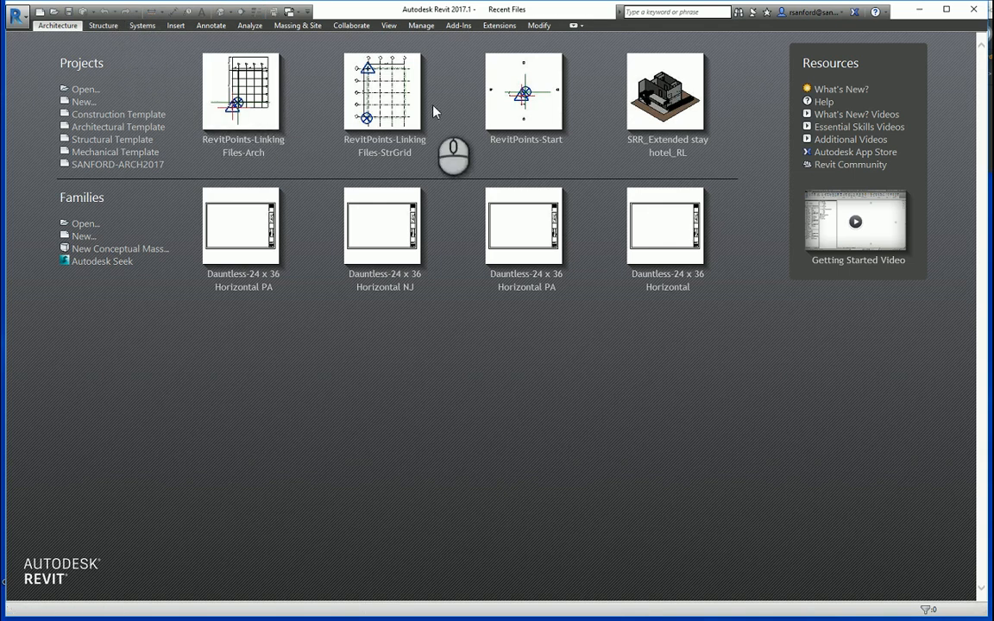
{"action": "left_click", "coordinate": [393, 106]}
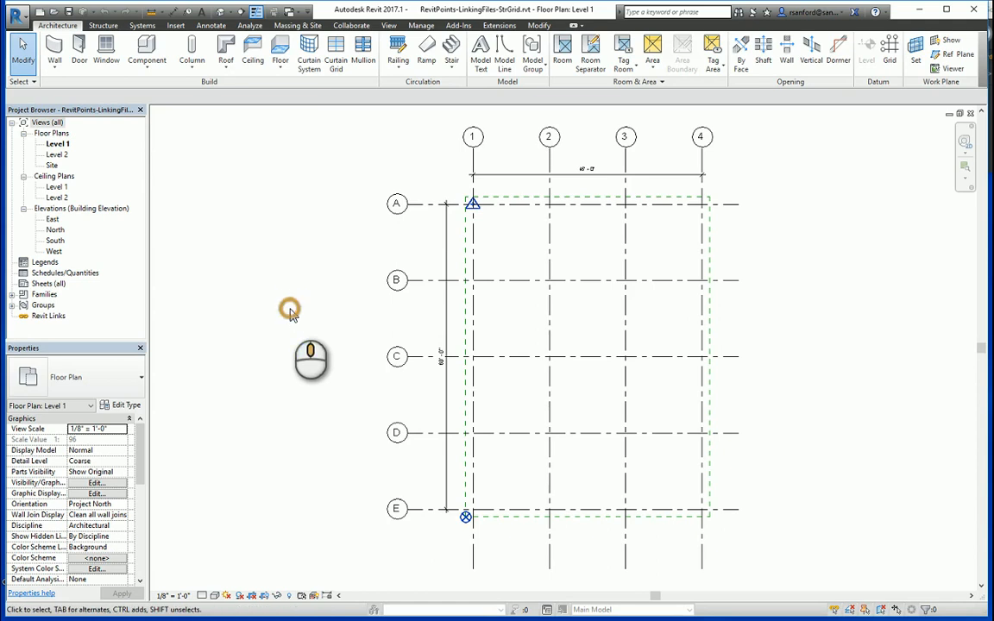
Link RevitPoints-LinkingFiles-Arch.rvt with Auto - Project Base Point to Project Base Point positioning, and undo the link.
{"action": "left_click", "coordinate": [176, 25]}
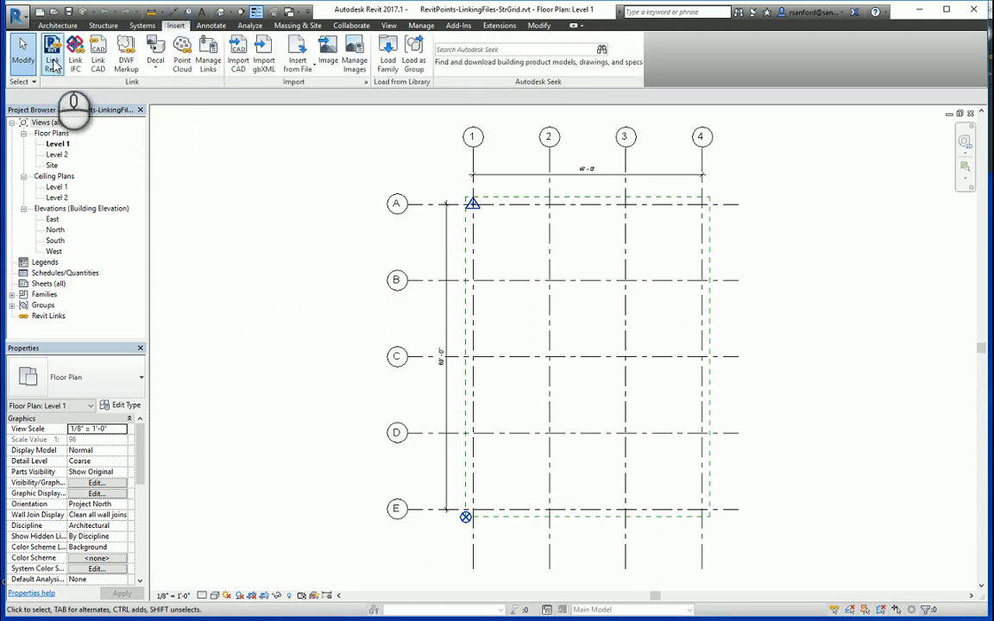
{"action": "left_click", "coordinate": [52, 57]}
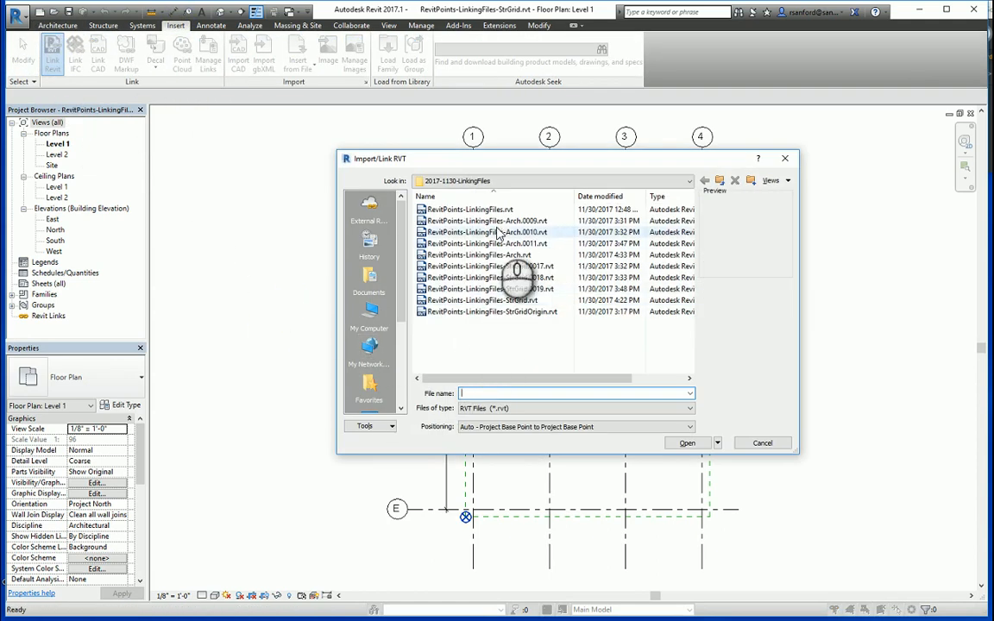
{"action": "left_click", "coordinate": [492, 254]}
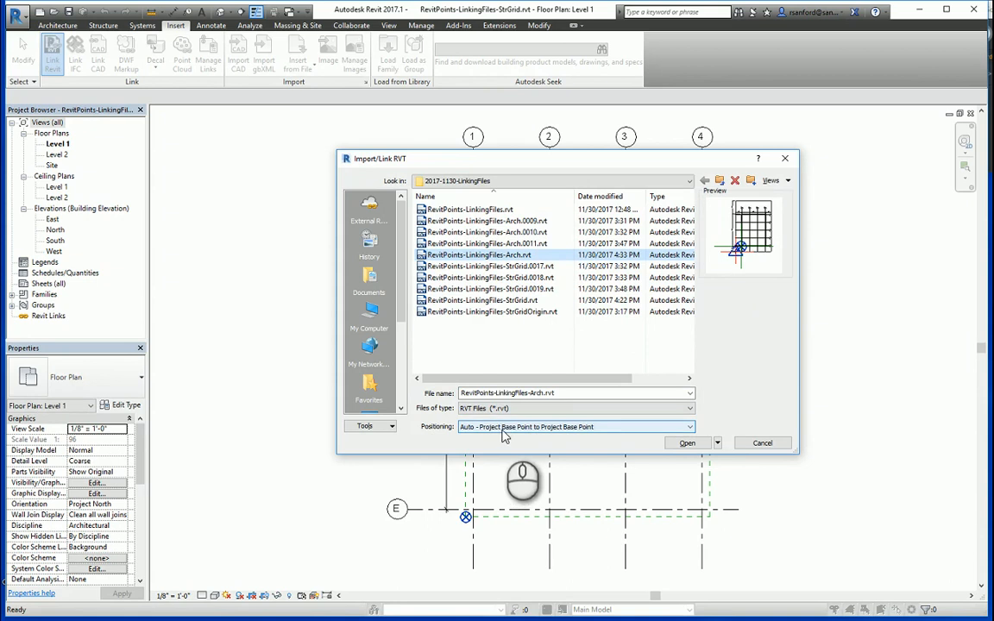
{"action": "left_click", "coordinate": [687, 443]}
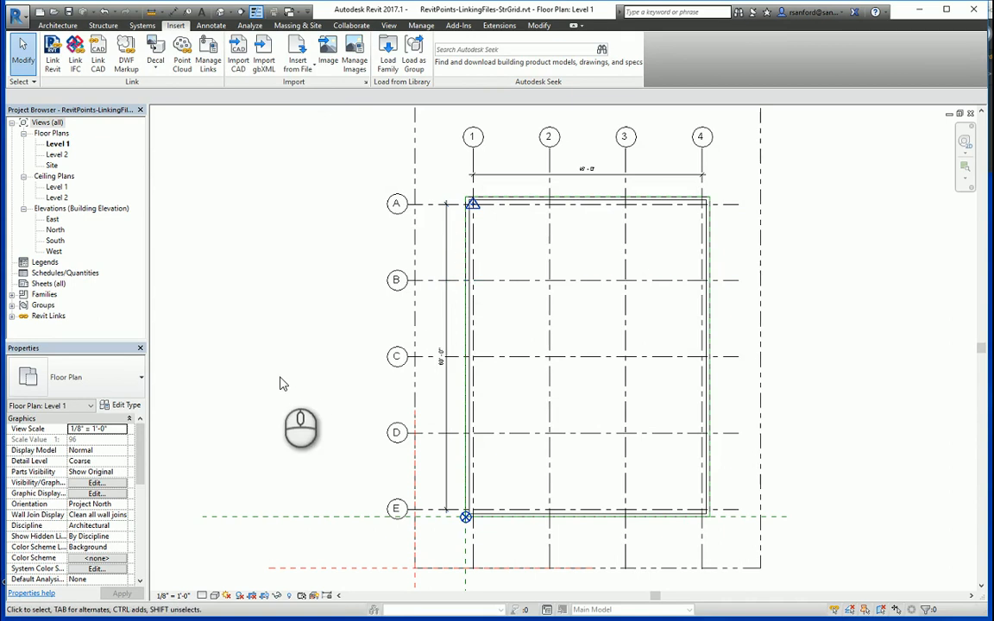
{"action": "key", "text": "ctrl+z"}
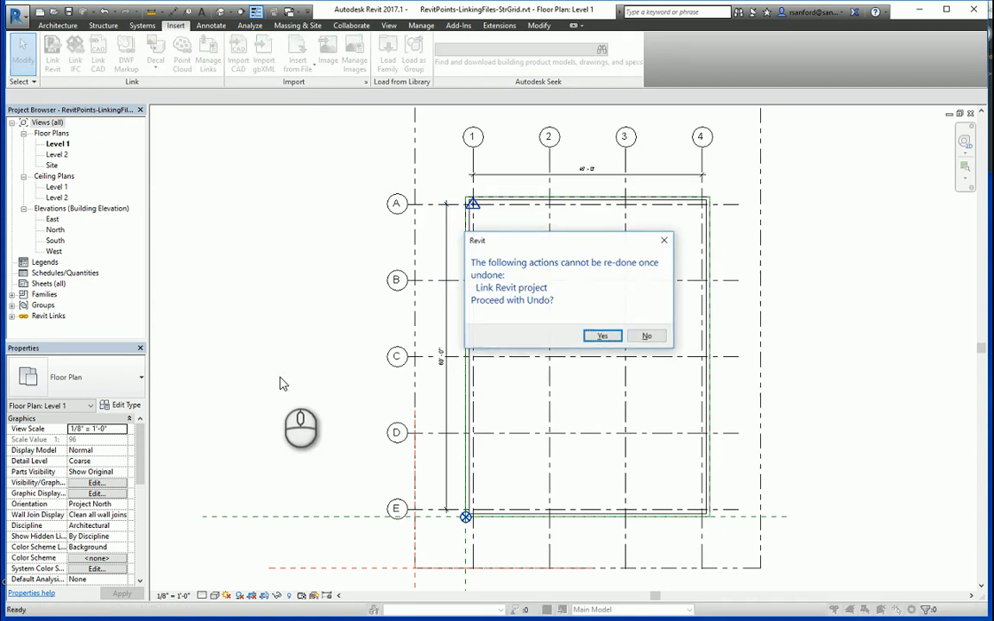
{"action": "left_click", "coordinate": [597, 335]}
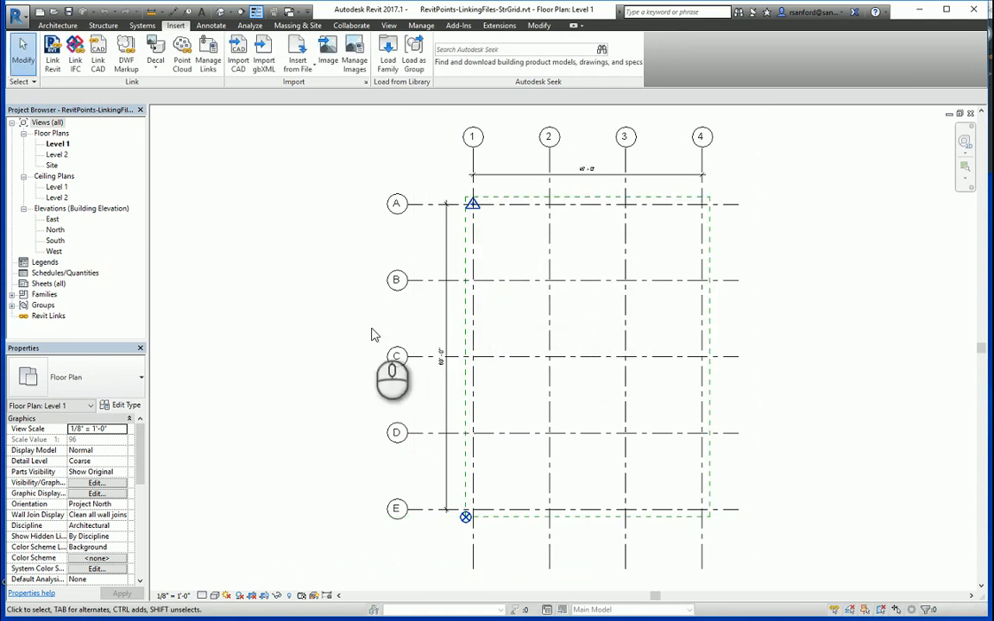
Link RevitPoints-LinkingFiles-Arch.rvt with Auto - By Shared Coordinates positioning.
{"action": "left_click", "coordinate": [51, 57]}
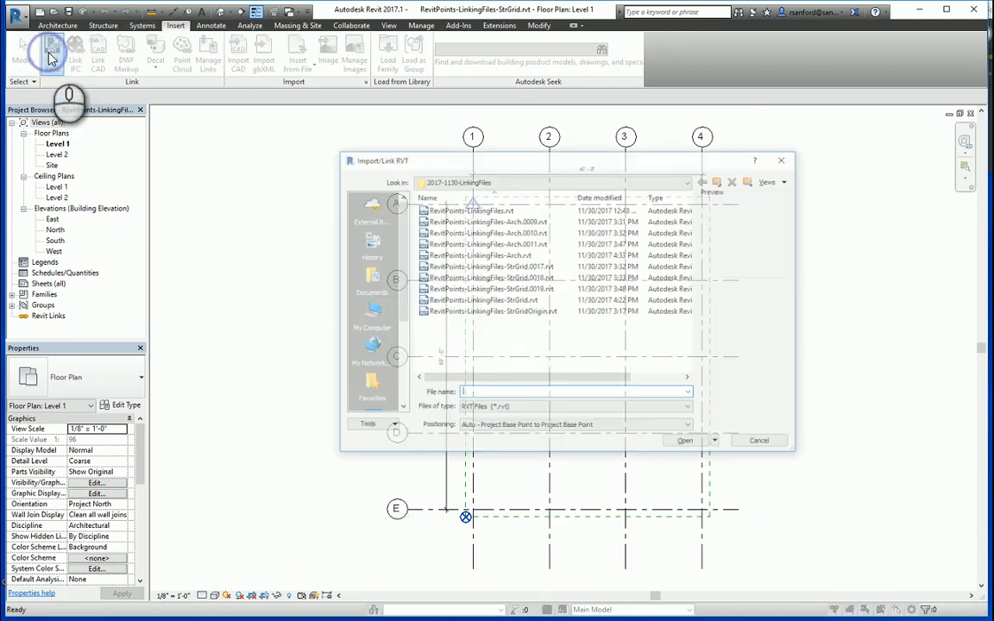
{"action": "left_click", "coordinate": [473, 255]}
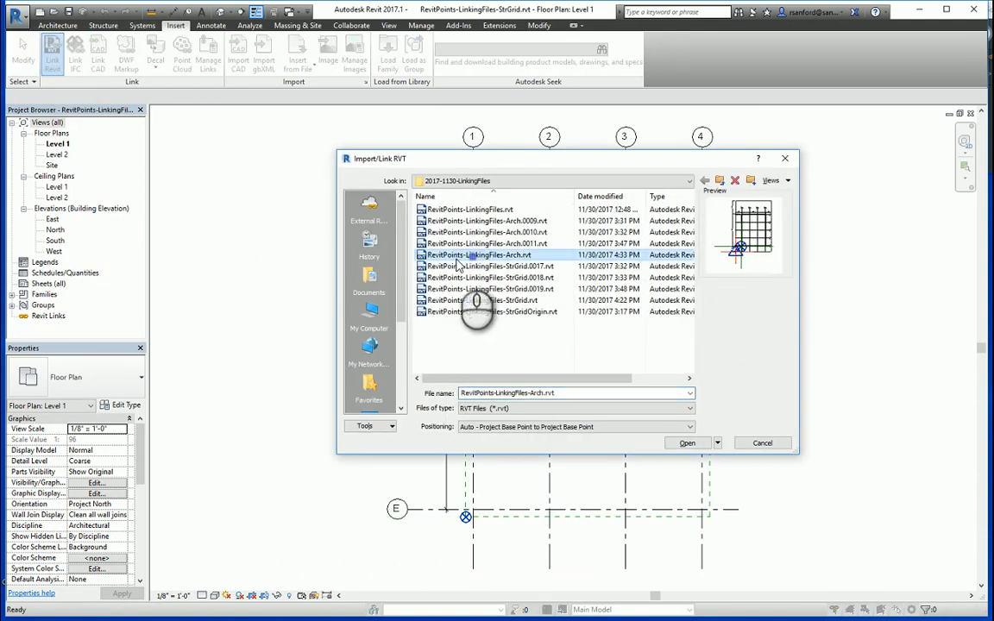
{"action": "left_click", "coordinate": [482, 428]}
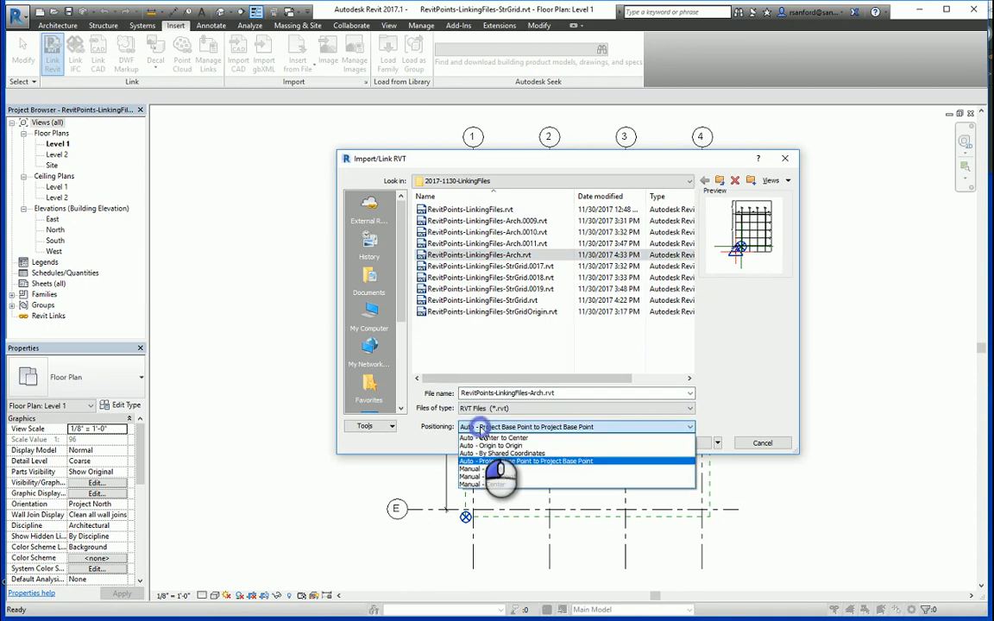
{"action": "left_click", "coordinate": [489, 454]}
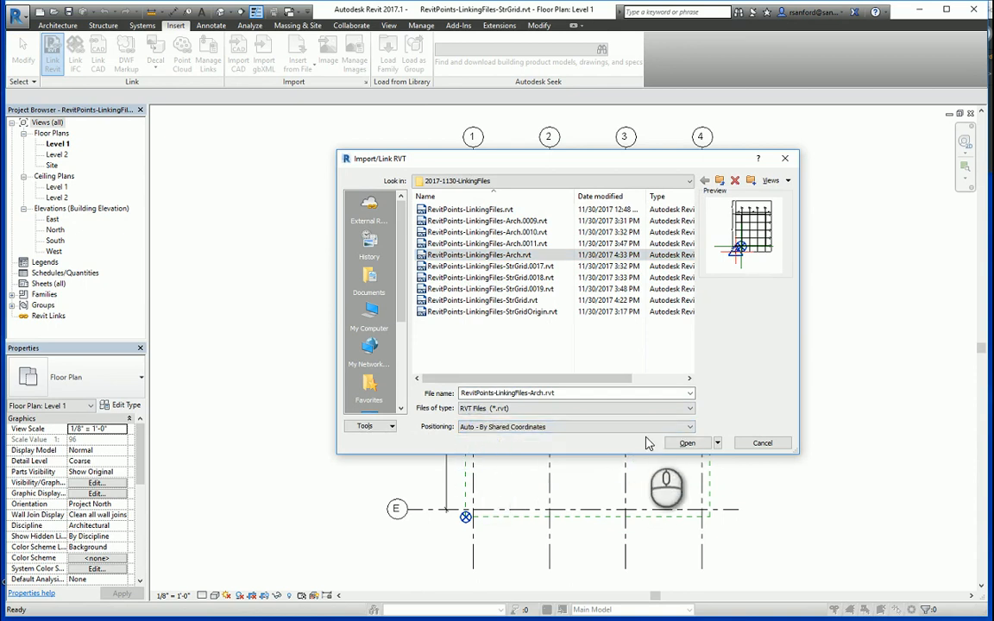
{"action": "left_click", "coordinate": [678, 443]}
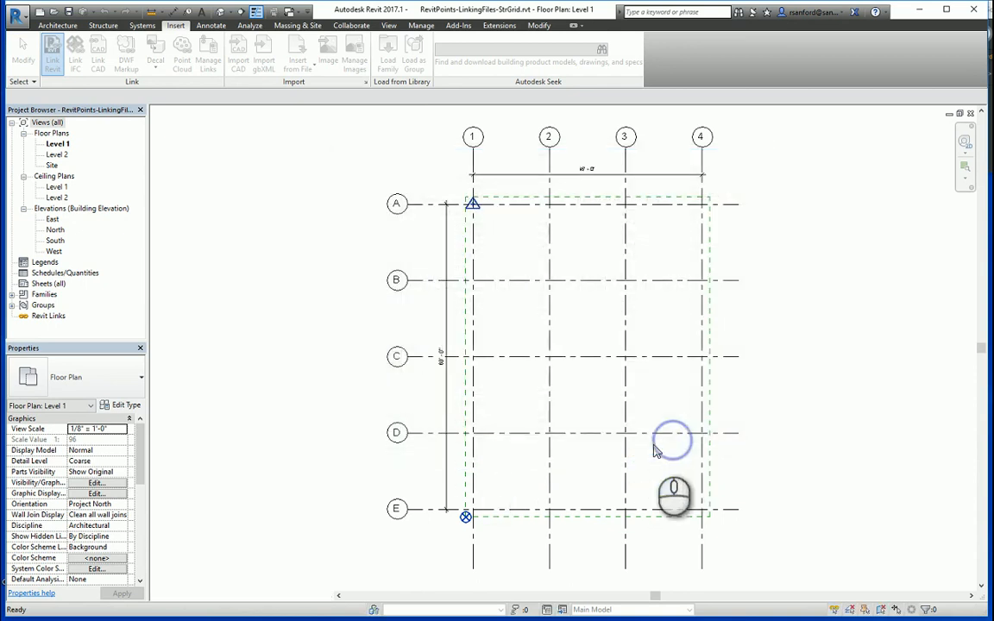
{"action": "left_click", "coordinate": [381, 409]}
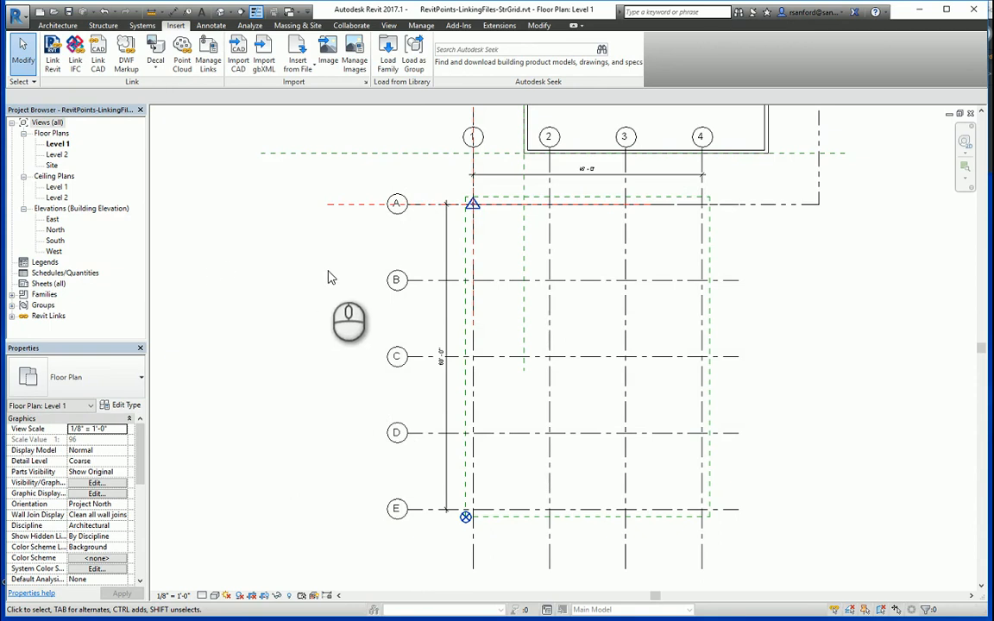
Examine how the linked building sits relative to the structural grid, and inspect the survey point at grids A and 1.
{"action": "scroll", "coordinate": [330, 269], "scroll_direction": "down", "scroll_amount": 3}
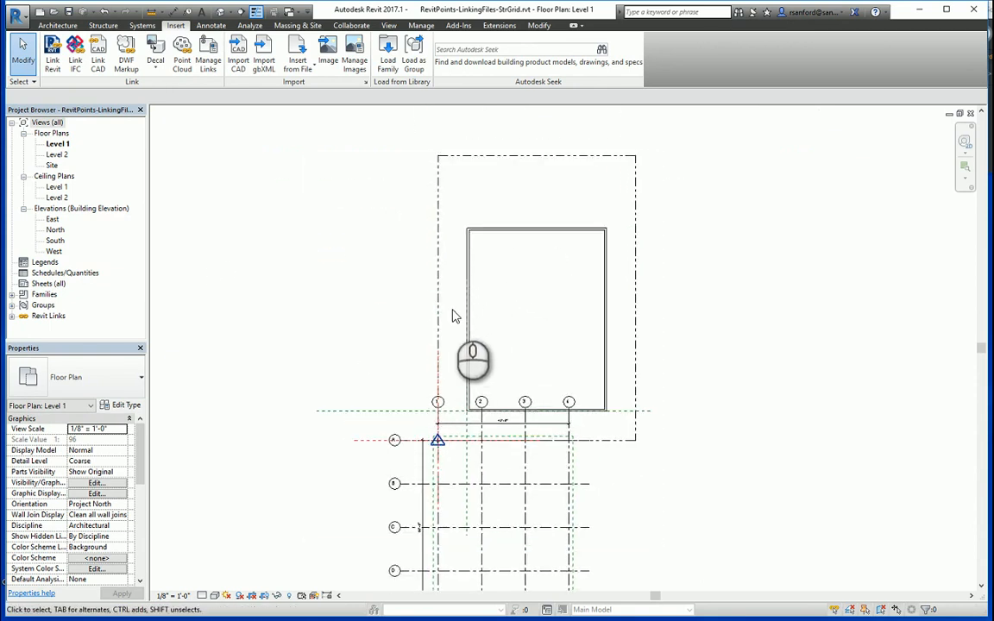
{"action": "middle_click_drag", "start_coordinate": [446, 339], "coordinate": [455, 261]}
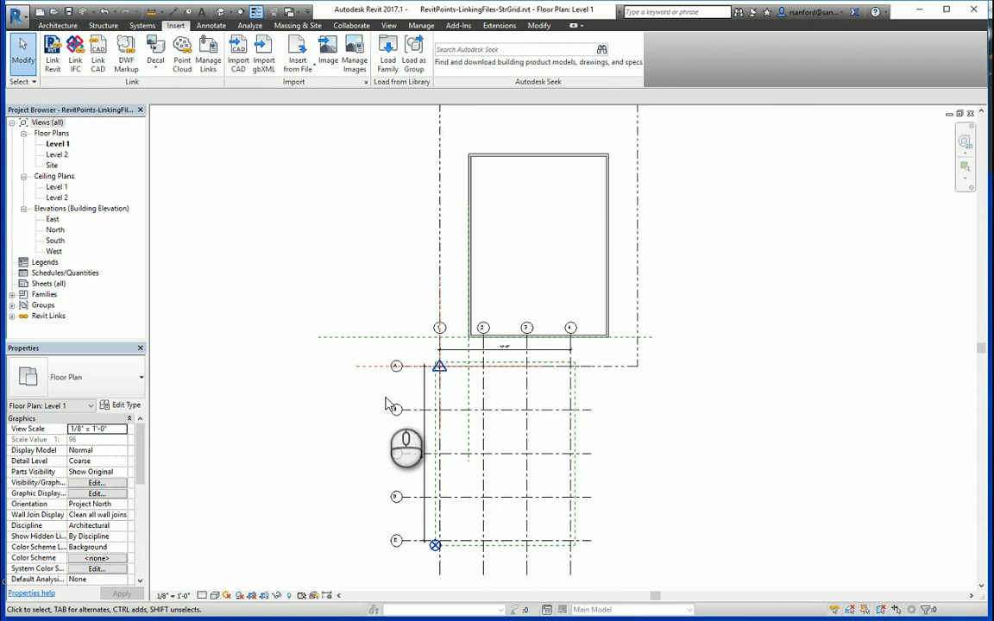
{"action": "middle_click_drag", "start_coordinate": [386, 402], "coordinate": [470, 380]}
{"action": "scroll", "coordinate": [509, 375], "scroll_direction": "up", "scroll_amount": 3}
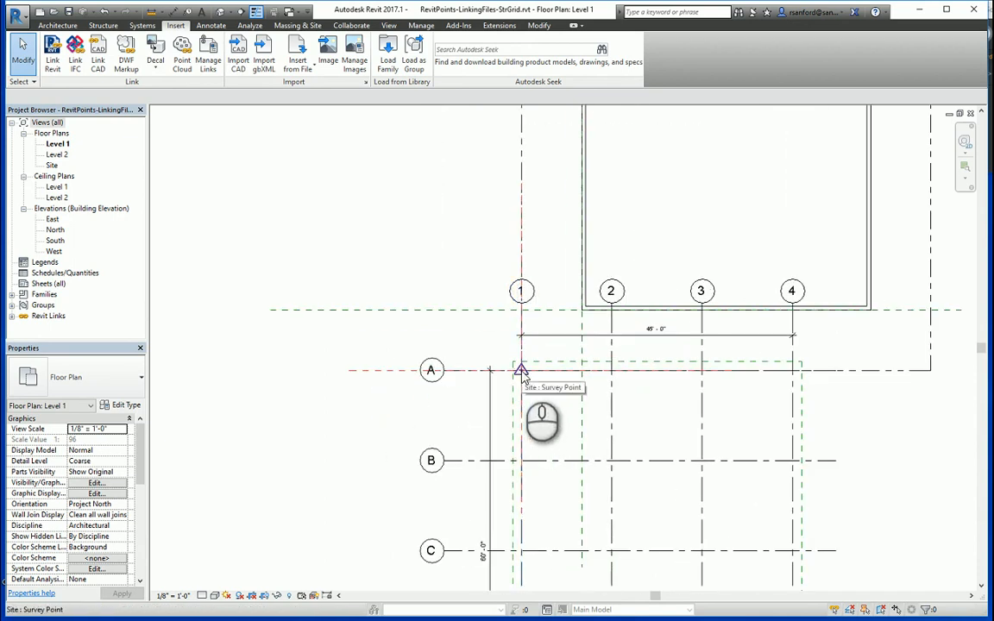
{"action": "left_click", "coordinate": [522, 371]}
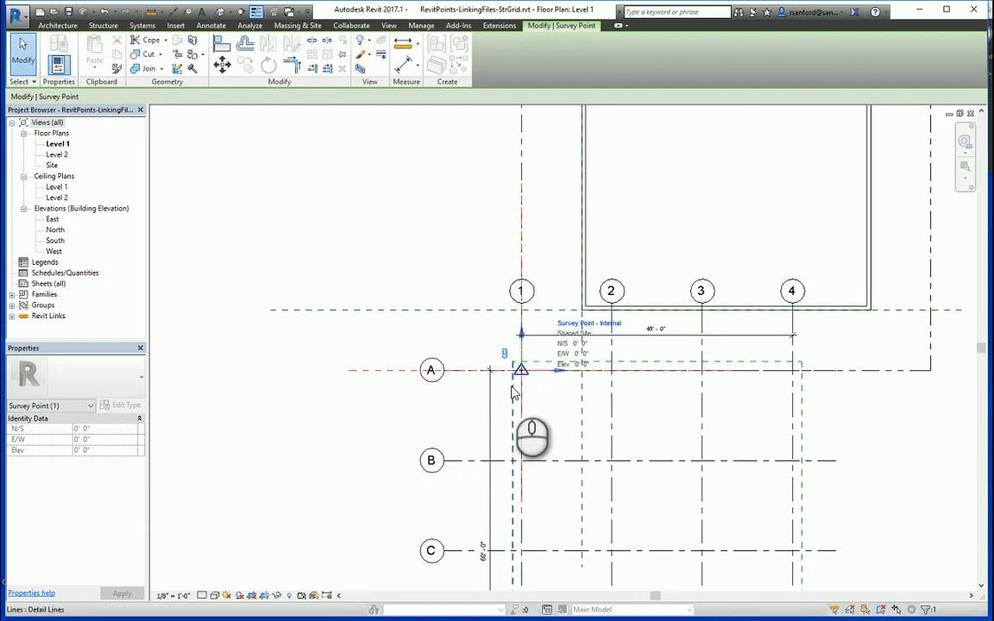
{"action": "left_click", "coordinate": [434, 430]}
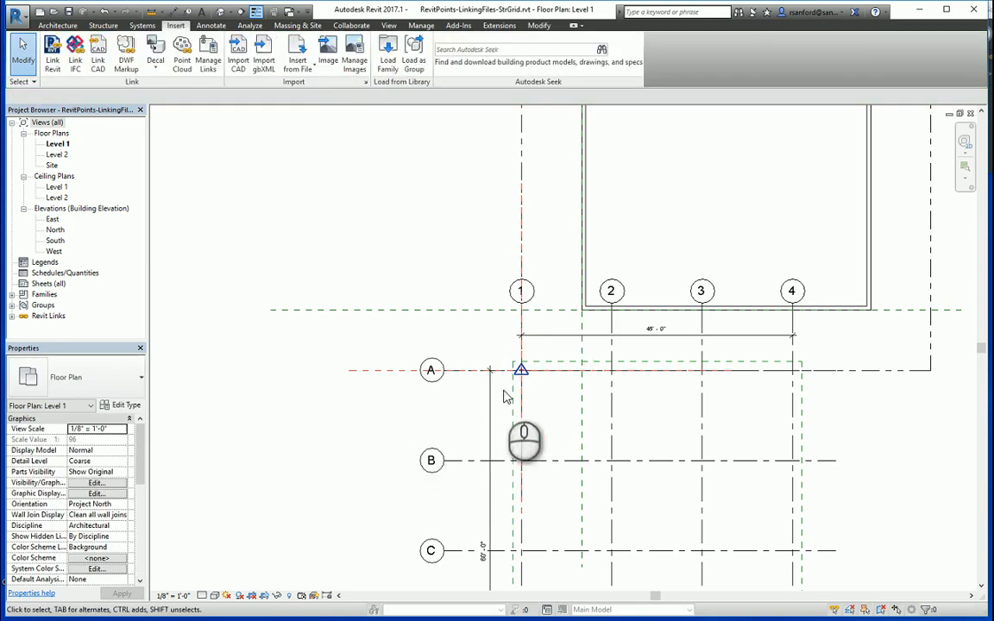
{"action": "left_click", "coordinate": [522, 372]}
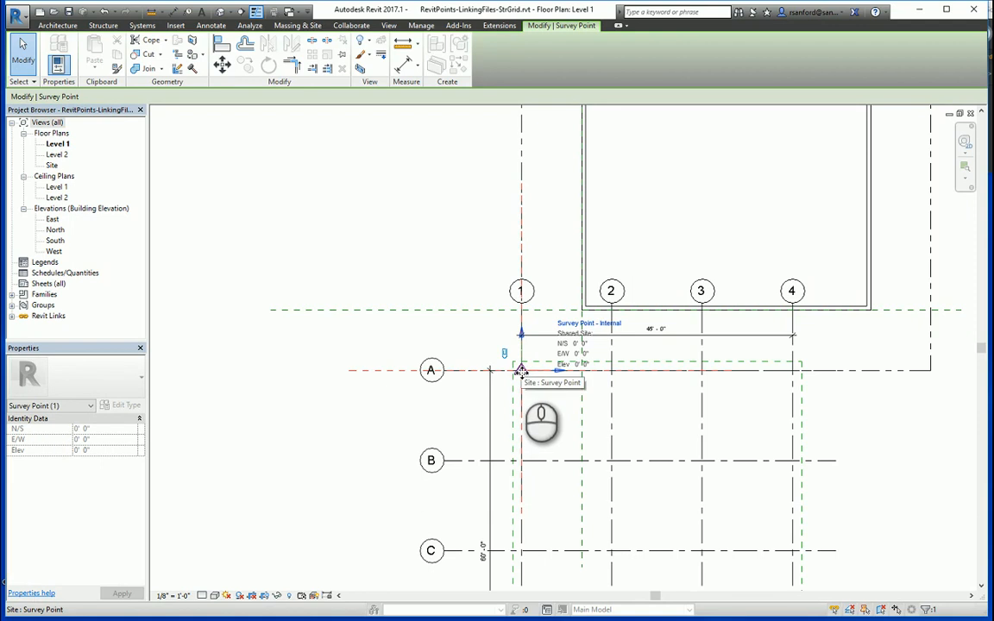
{"action": "scroll", "coordinate": [522, 372], "scroll_direction": "down", "scroll_amount": 4}
{"action": "key", "text": "Escape"}
{"action": "left_click", "coordinate": [552, 300]}
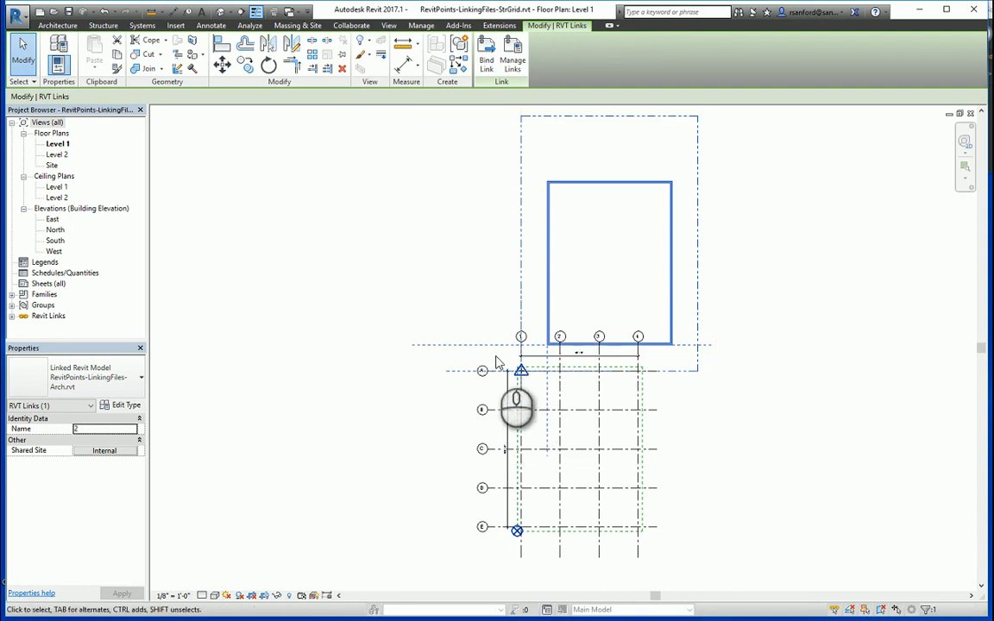
{"action": "left_click", "coordinate": [432, 449]}
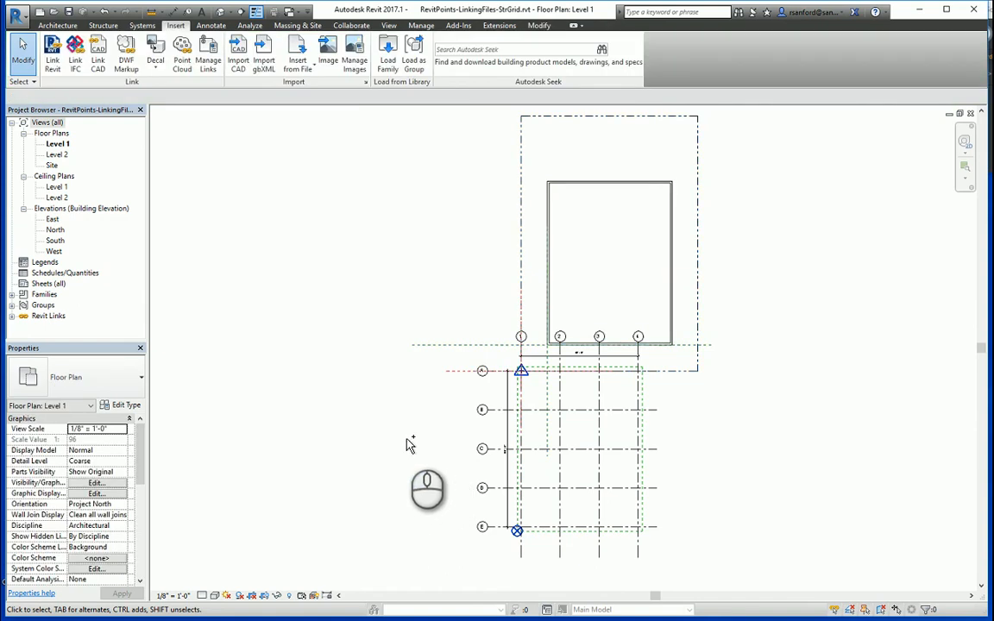
Undo the shared-coordinates link of the architectural model.
{"action": "key", "text": "ctrl+z"}
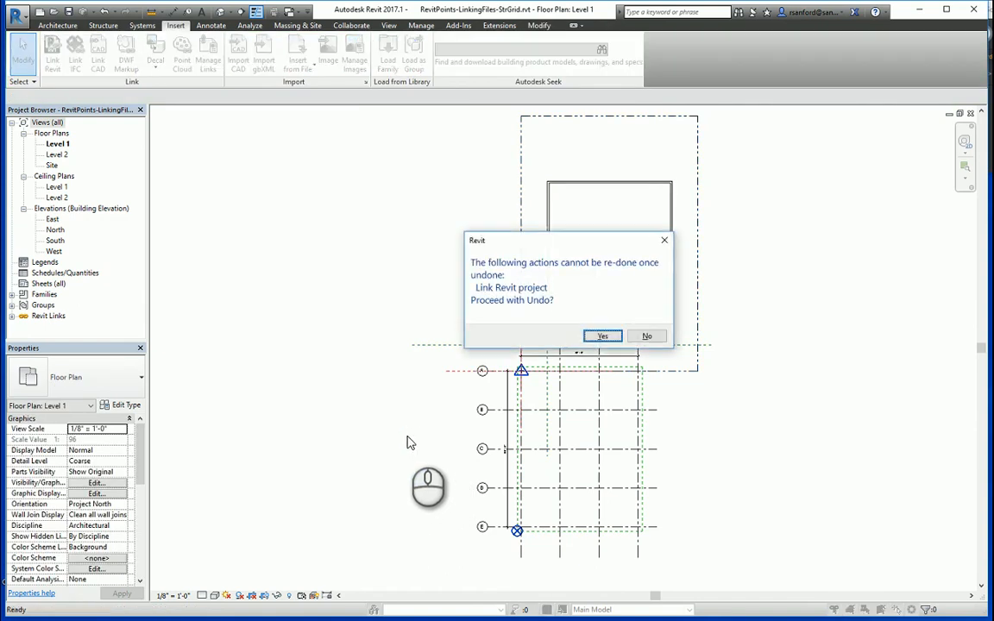
{"action": "left_click", "coordinate": [602, 337]}
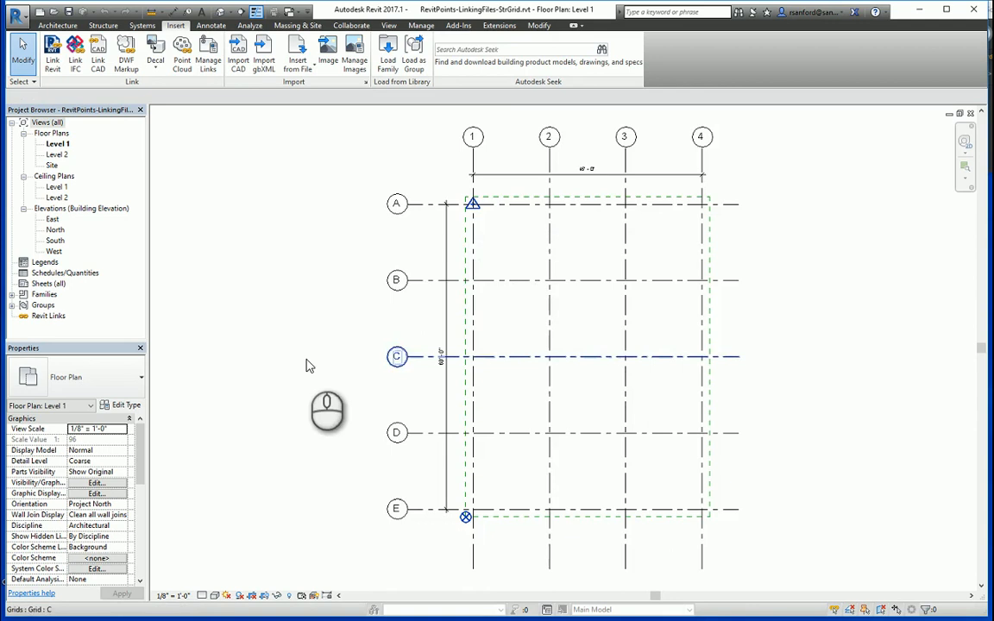
{"action": "scroll", "coordinate": [313, 348], "scroll_direction": "down", "scroll_amount": 3}
{"action": "scroll", "coordinate": [422, 309], "scroll_direction": "up", "scroll_amount": 2}
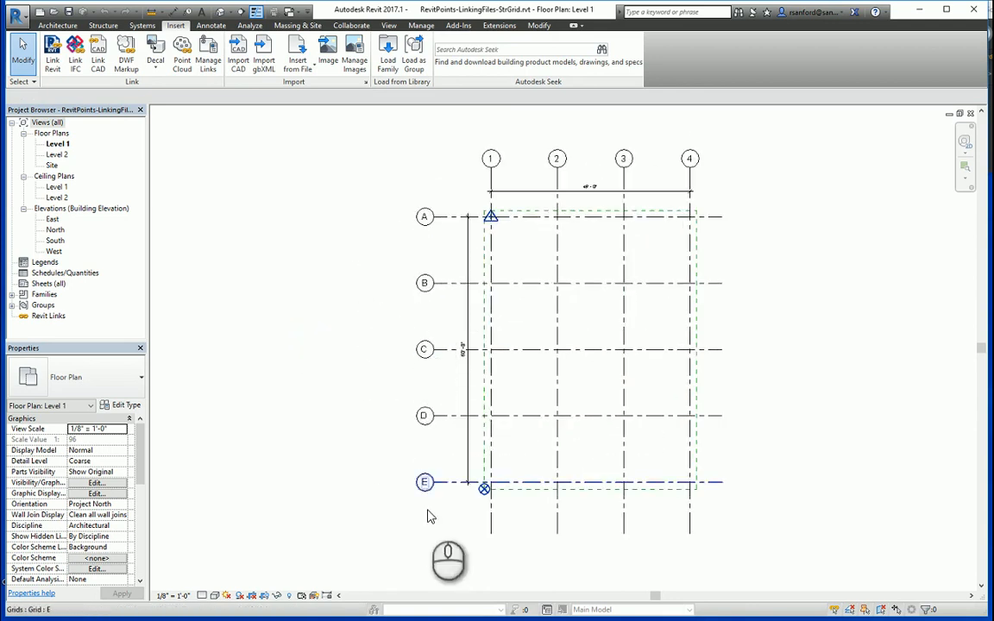
Close the grid project, open RevitPoints-LinkingFiles-Arch, and inspect its project base point coordinates relative to the survey point.
{"action": "left_click", "coordinate": [969, 114]}
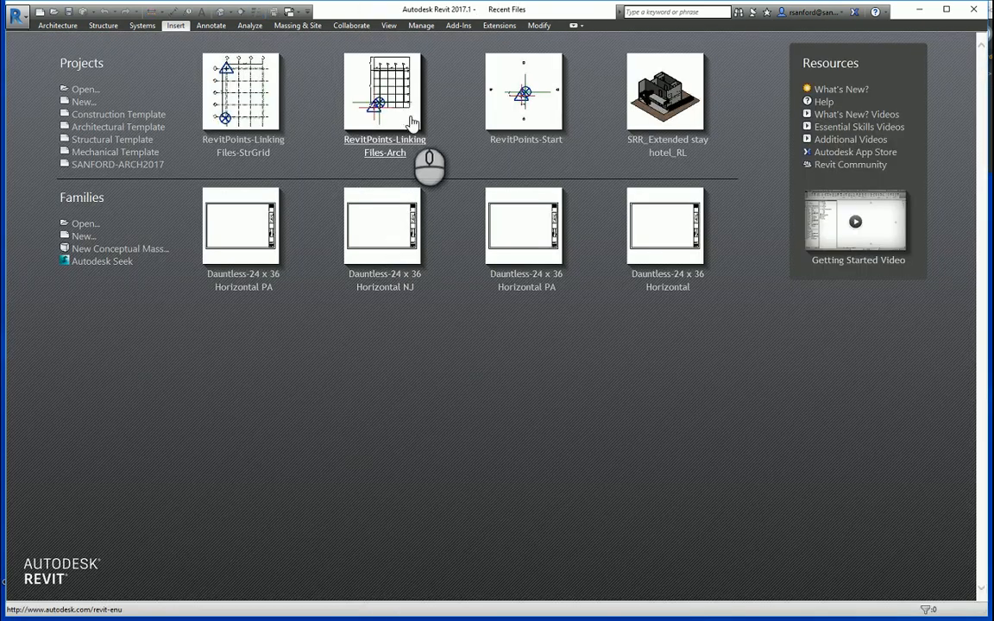
{"action": "left_click", "coordinate": [406, 121]}
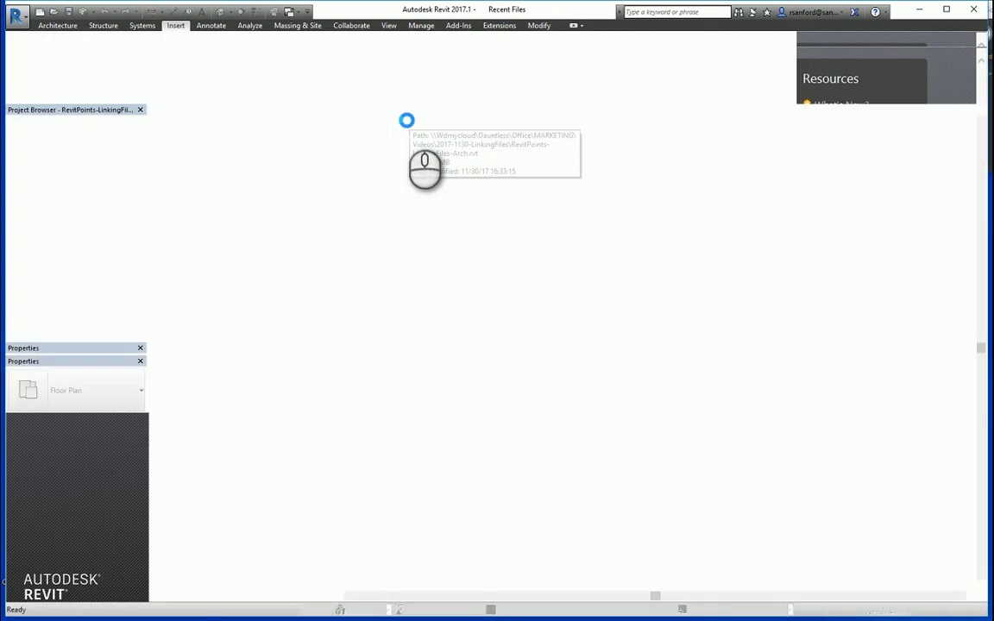
{"action": "scroll", "coordinate": [482, 459], "scroll_direction": "up", "scroll_amount": 5}
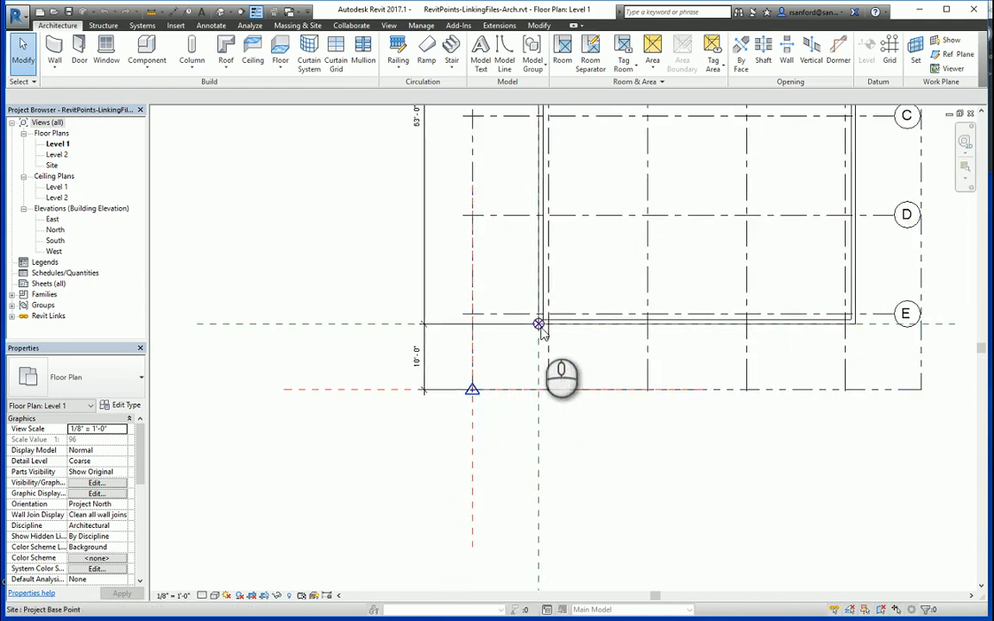
{"action": "left_click", "coordinate": [539, 326]}
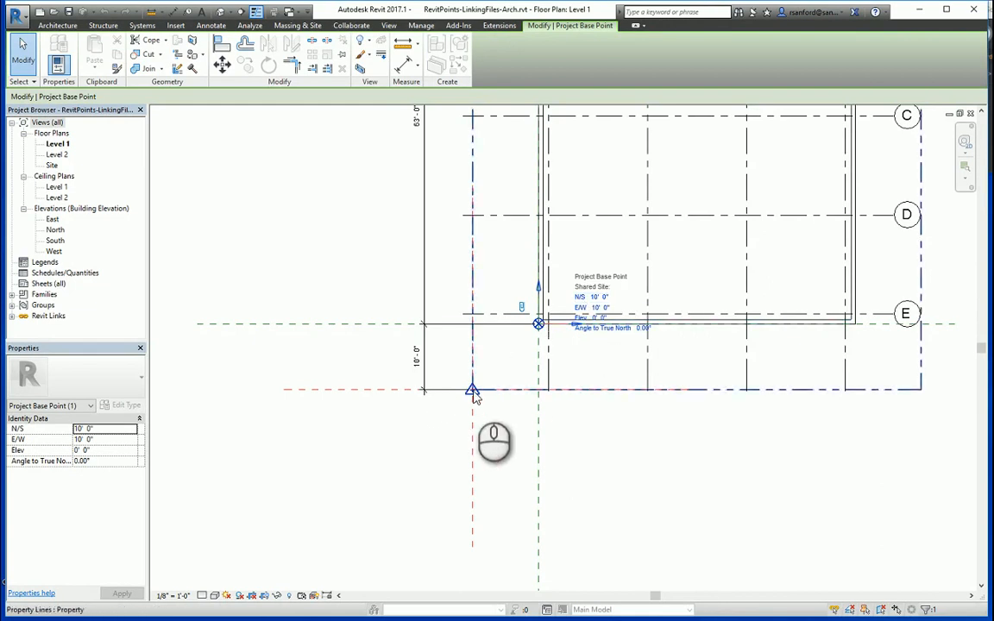
{"action": "left_click", "coordinate": [457, 432]}
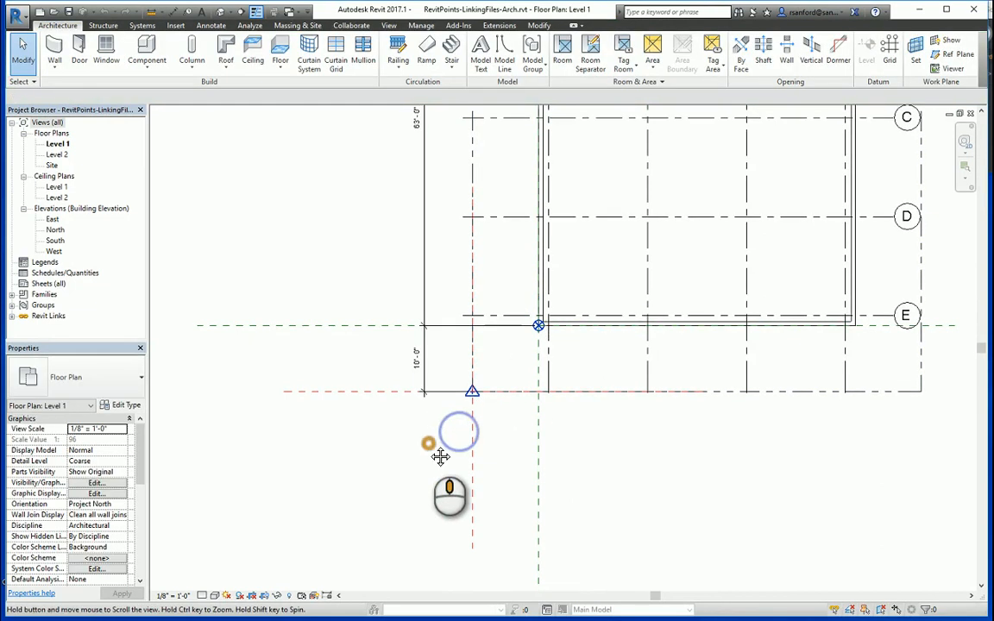
Close the architectural project and return to the RevitPoints-LinkingFiles-StrGrid project.
{"action": "left_click", "coordinate": [970, 114]}
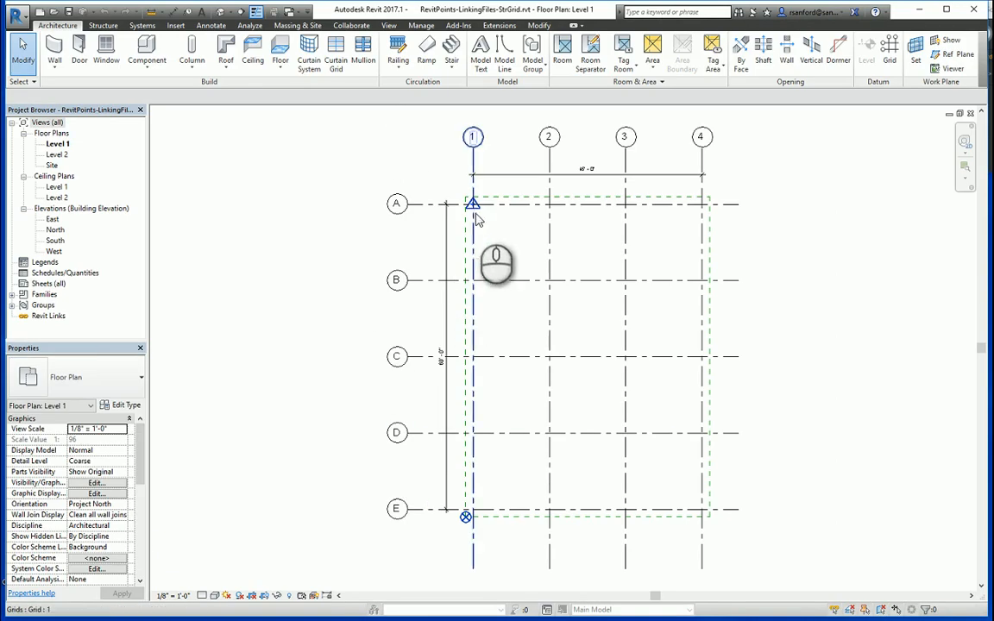
Unclip the survey point at grids A and 1 and try moving it about 32' west and 12' south.
{"action": "left_click", "coordinate": [473, 207]}
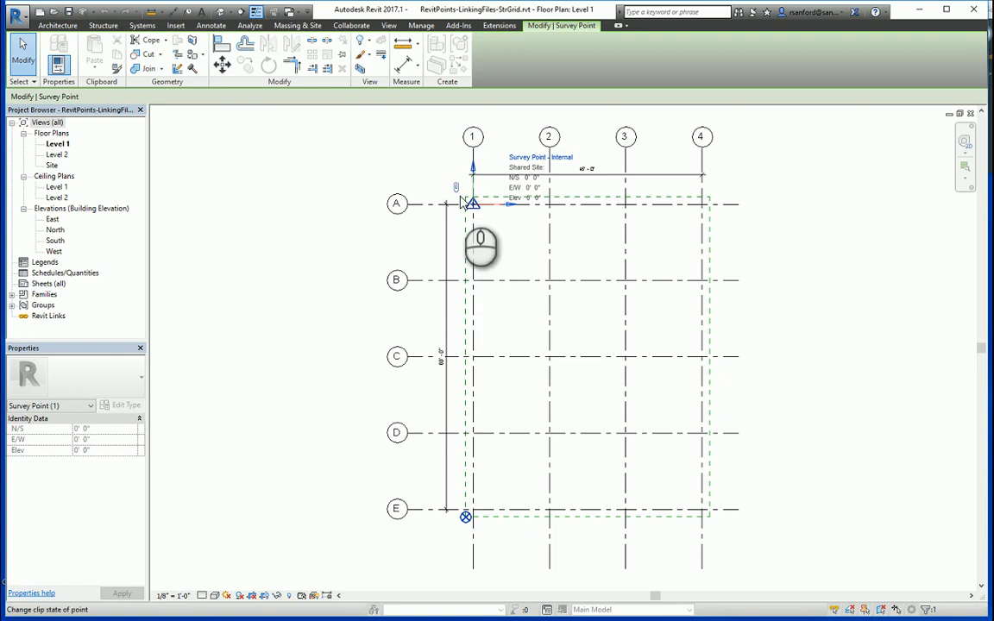
{"action": "left_click", "coordinate": [457, 189]}
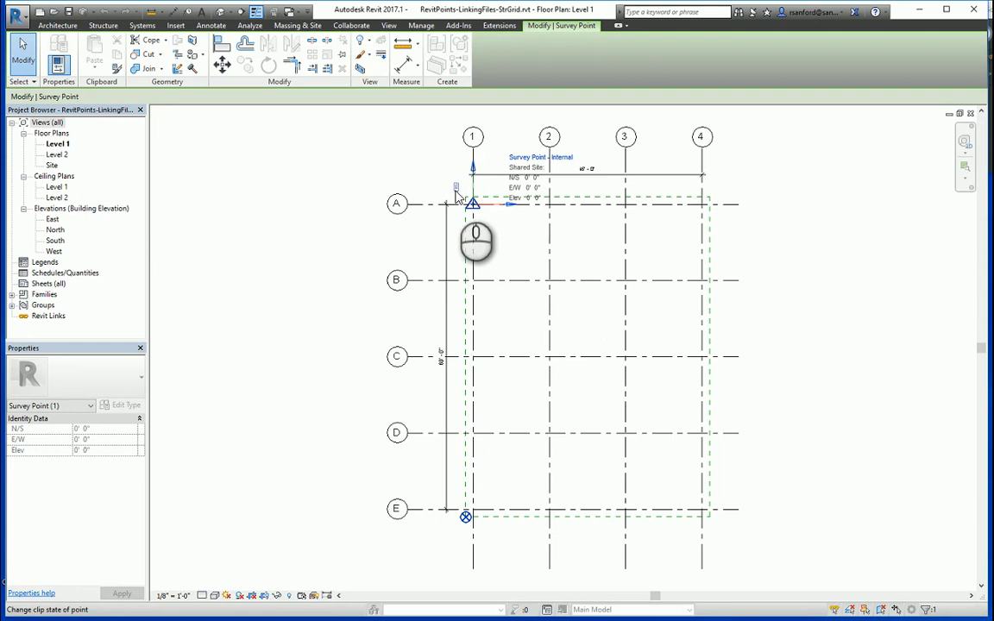
{"action": "left_click_drag", "start_coordinate": [472, 206], "coordinate": [309, 283]}
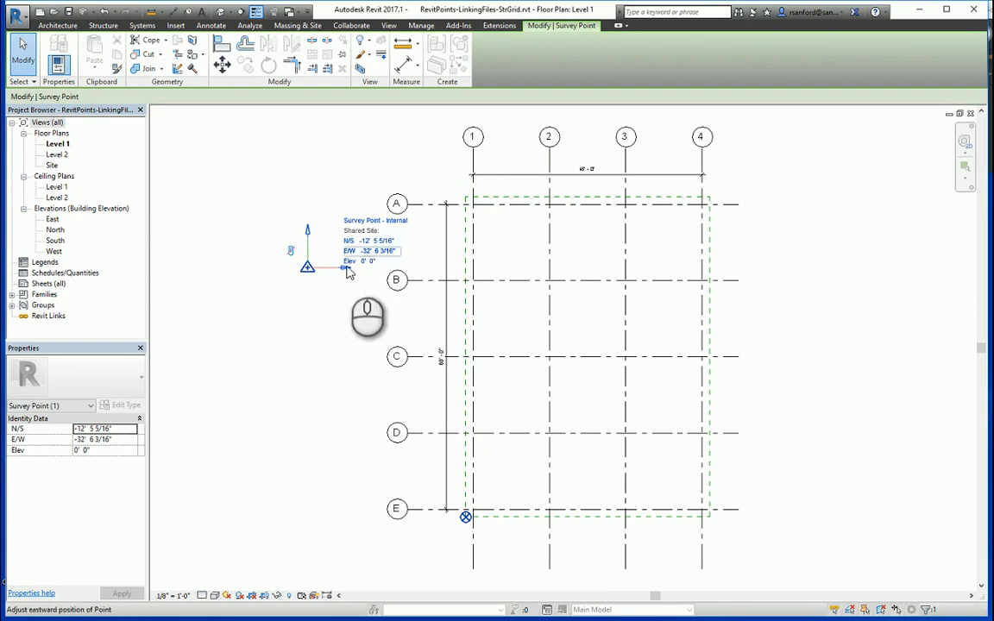
{"action": "left_click", "coordinate": [303, 295]}
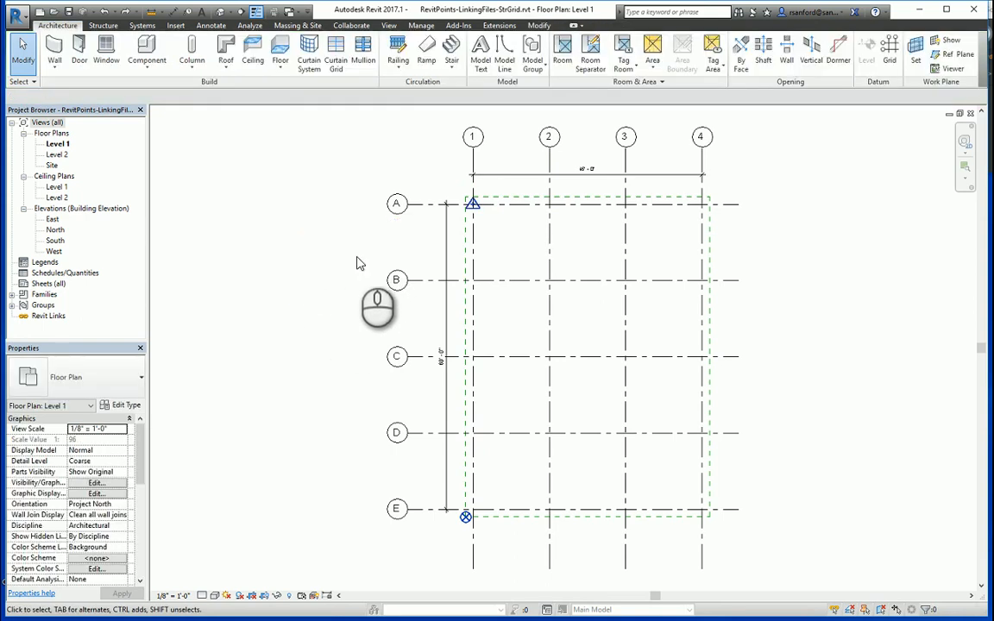
Move the unclipped survey point from grids A and 1 onto the project base point near grids E and 1.
{"action": "left_click", "coordinate": [474, 211]}
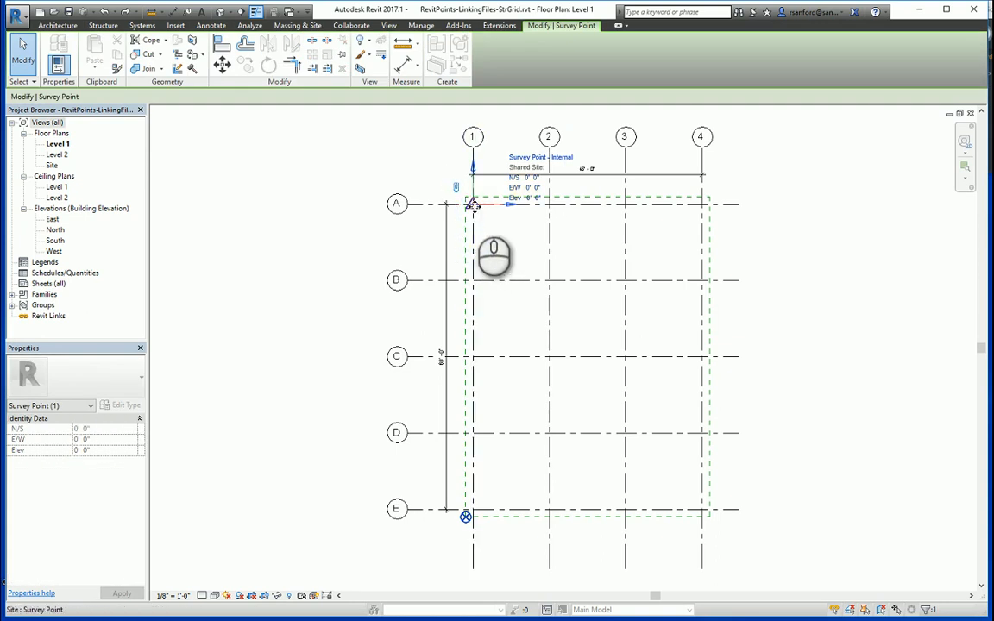
{"action": "left_click_drag", "start_coordinate": [473, 207], "coordinate": [345, 270]}
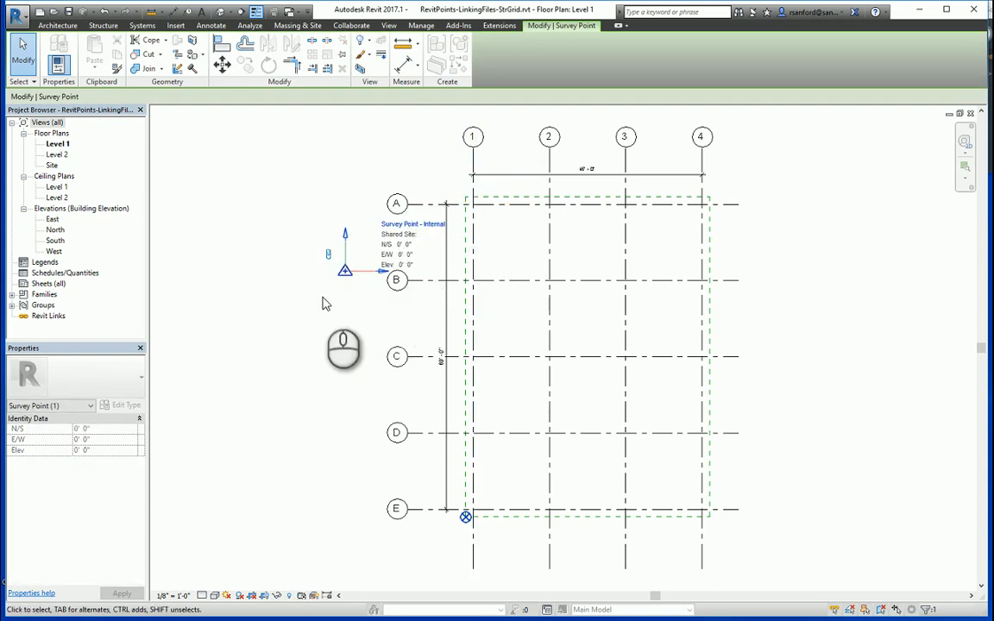
{"action": "left_click", "coordinate": [222, 64]}
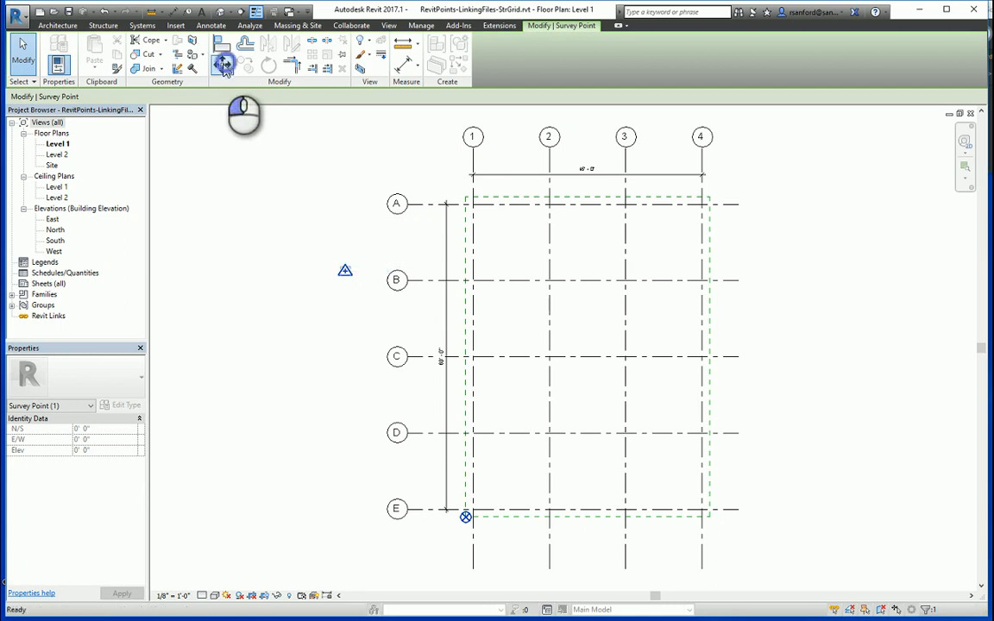
{"action": "left_click", "coordinate": [345, 271]}
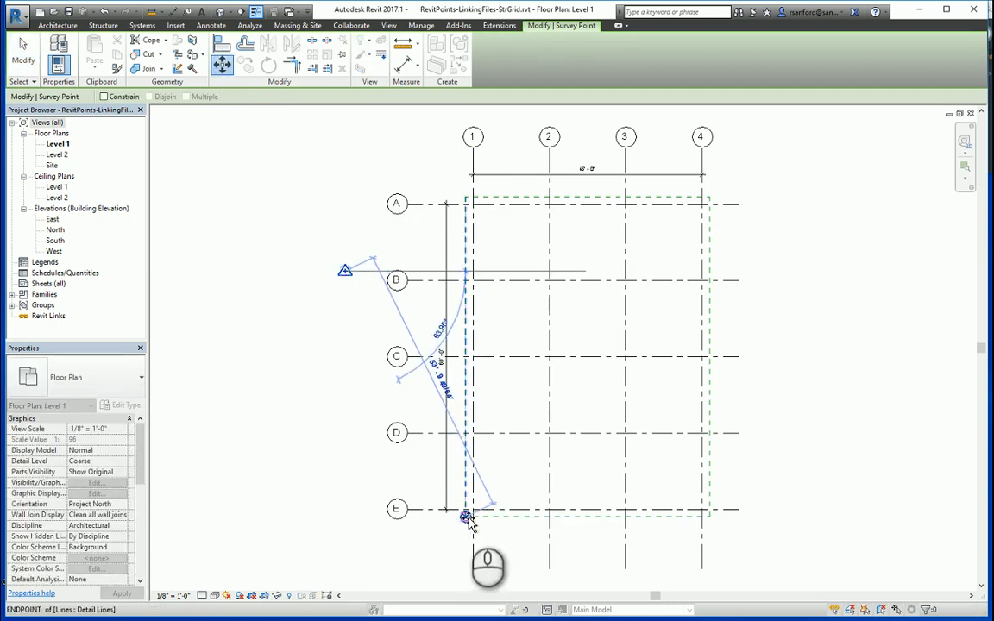
{"action": "left_click", "coordinate": [466, 516]}
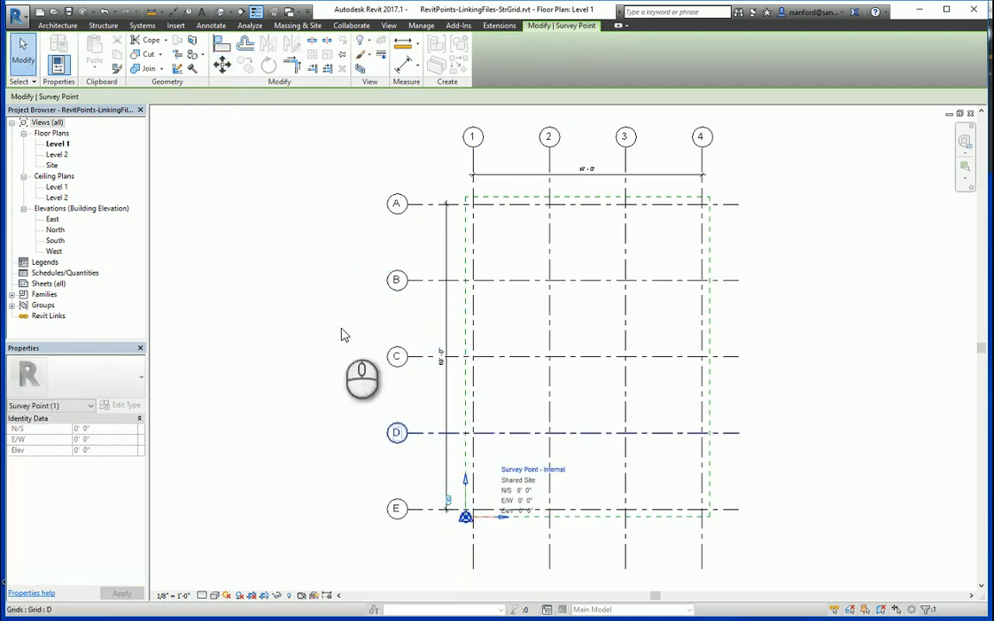
Offset the survey point 10' west and 10' south of the project base point.
{"action": "left_click", "coordinate": [223, 64]}
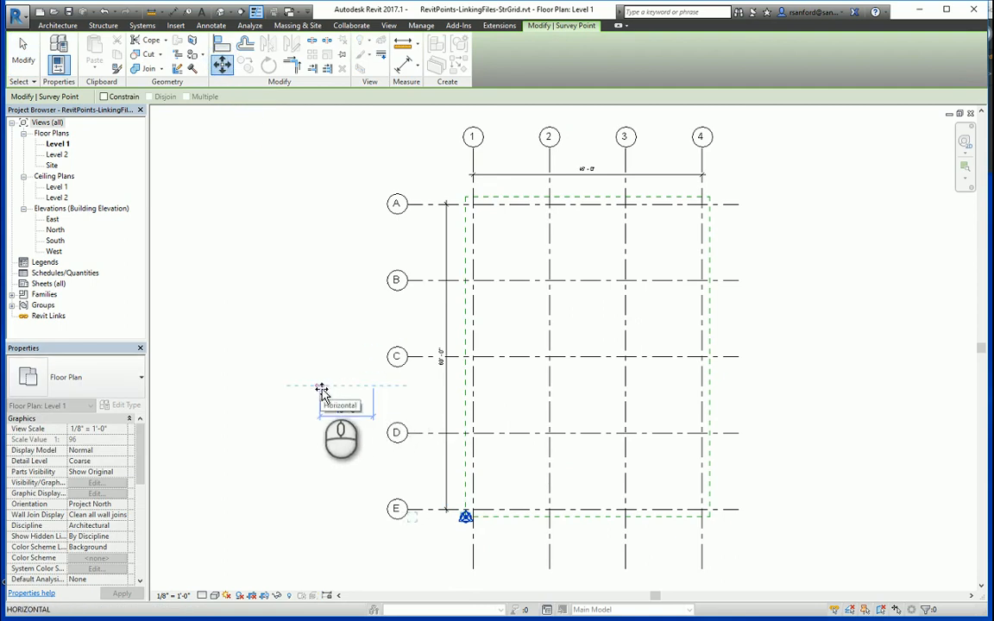
{"action": "key", "text": "Return"}
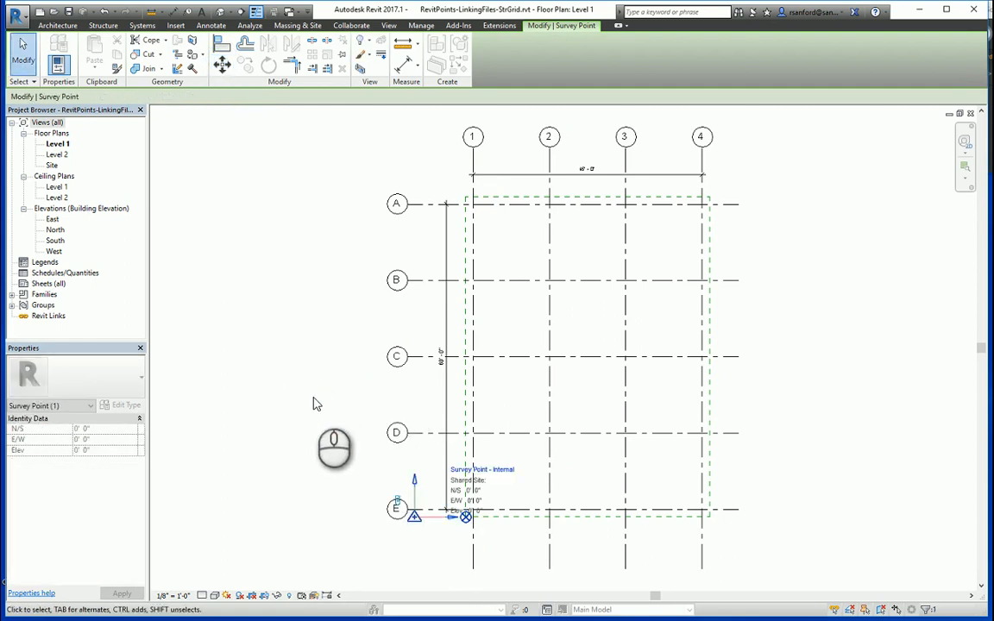
{"action": "left_click", "coordinate": [223, 64]}
{"action": "left_click", "coordinate": [272, 261]}
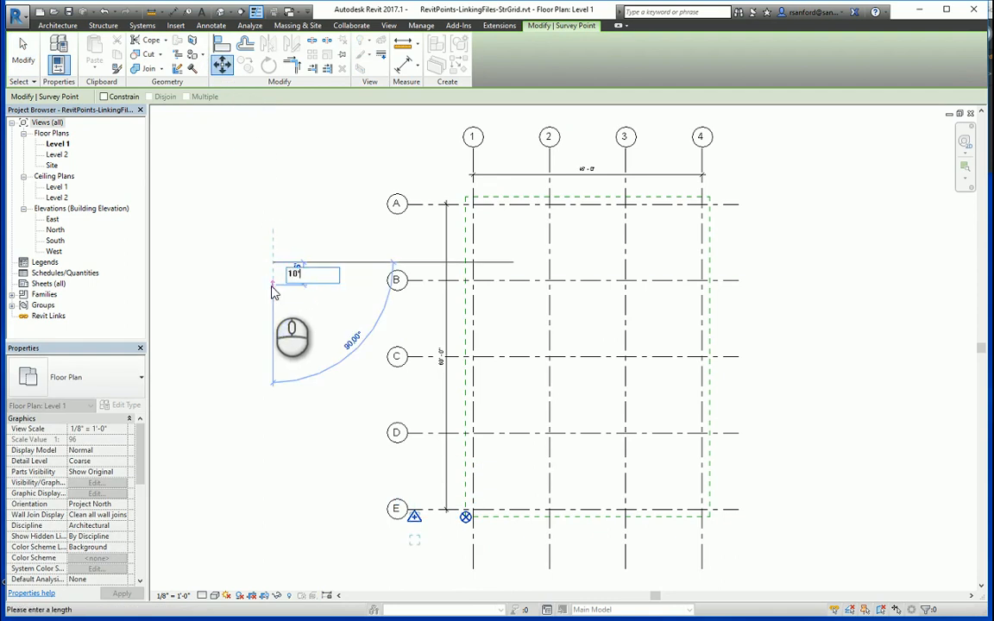
{"action": "key", "text": "Return"}
{"action": "key", "text": "Escape"}
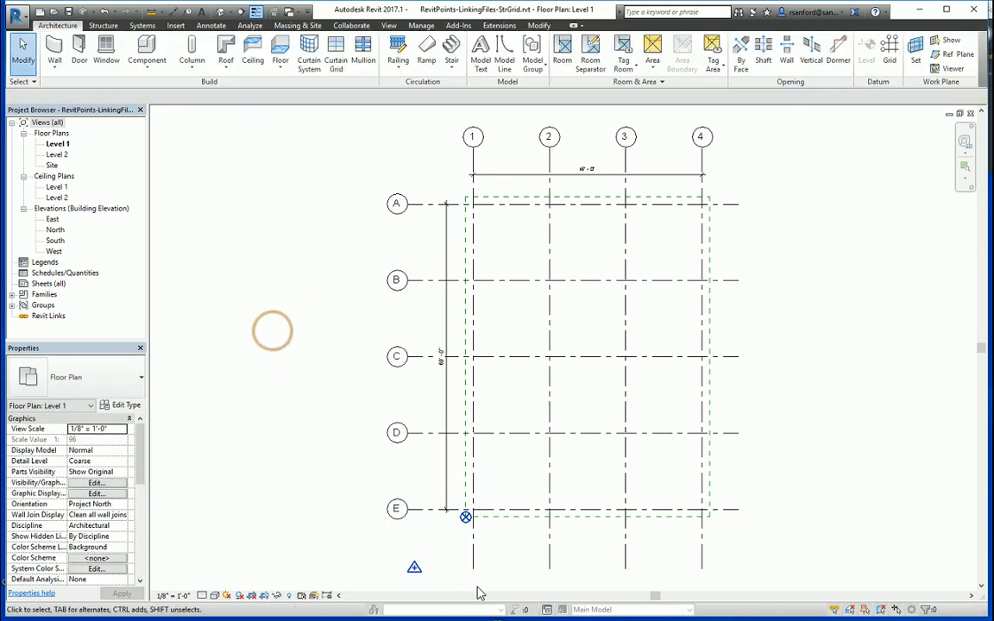
Save the grid project and link RevitPoints-LinkingFiles-Arch.rvt with Auto - By Shared Coordinates positioning.
{"action": "left_click", "coordinate": [69, 12]}
{"action": "left_click", "coordinate": [176, 25]}
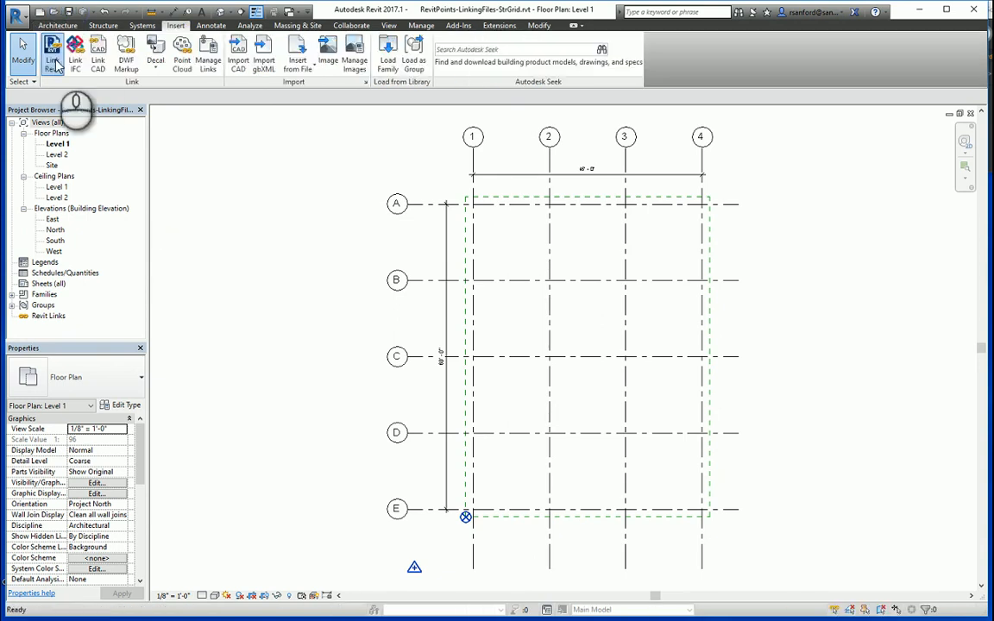
{"action": "left_click", "coordinate": [51, 53]}
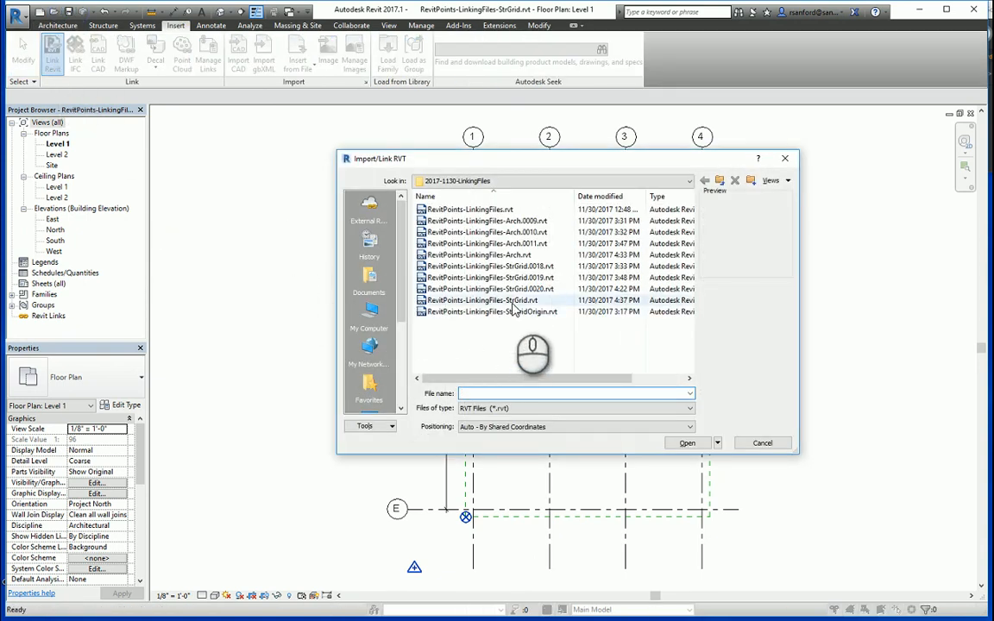
{"action": "left_click", "coordinate": [508, 255]}
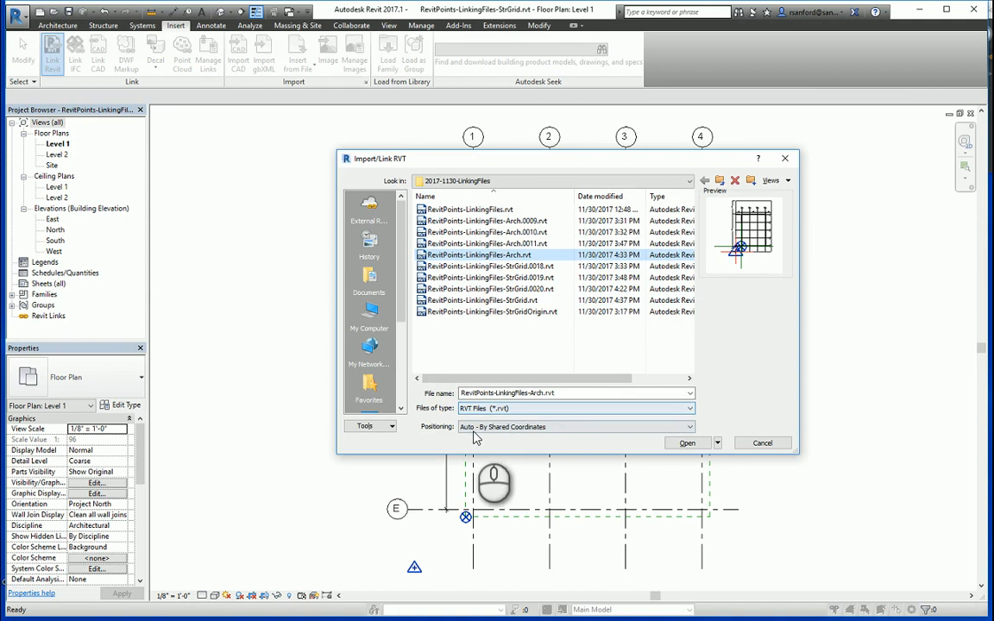
{"action": "left_click", "coordinate": [691, 446]}
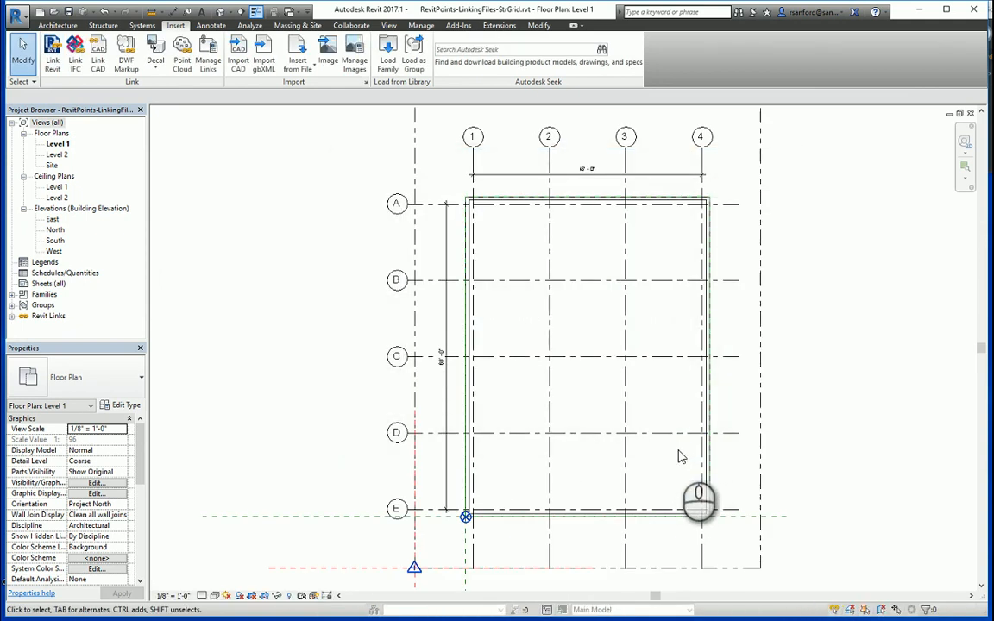
{"action": "scroll", "coordinate": [414, 442], "scroll_direction": "down", "scroll_amount": 2}
{"action": "middle_click_drag", "start_coordinate": [407, 451], "coordinate": [488, 391]}
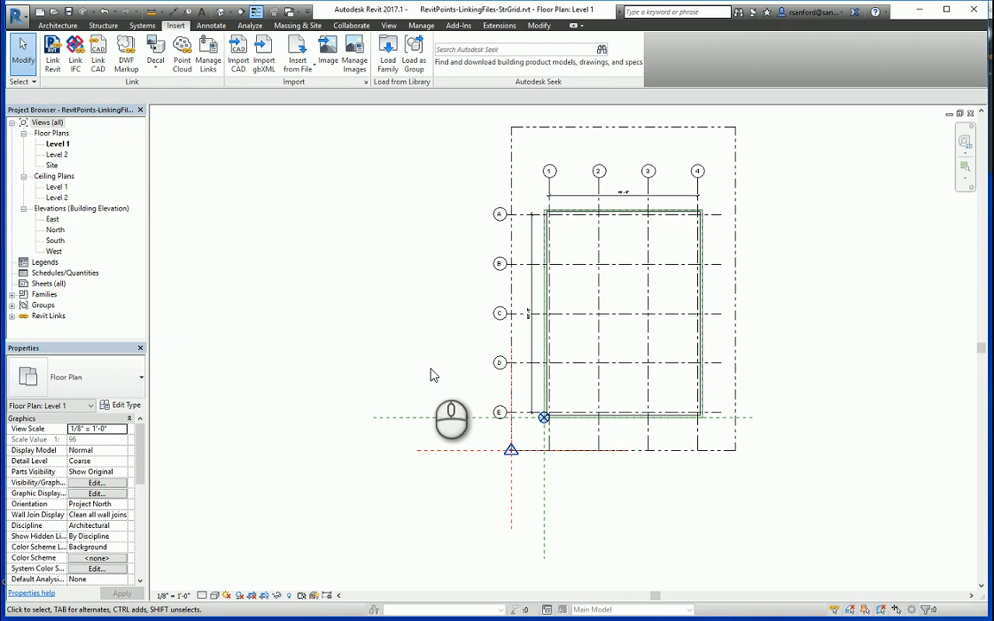
Undo the architectural link and the manual survey point moves, back to its position at grids A and 1.
{"action": "key", "text": "ctrl+z"}
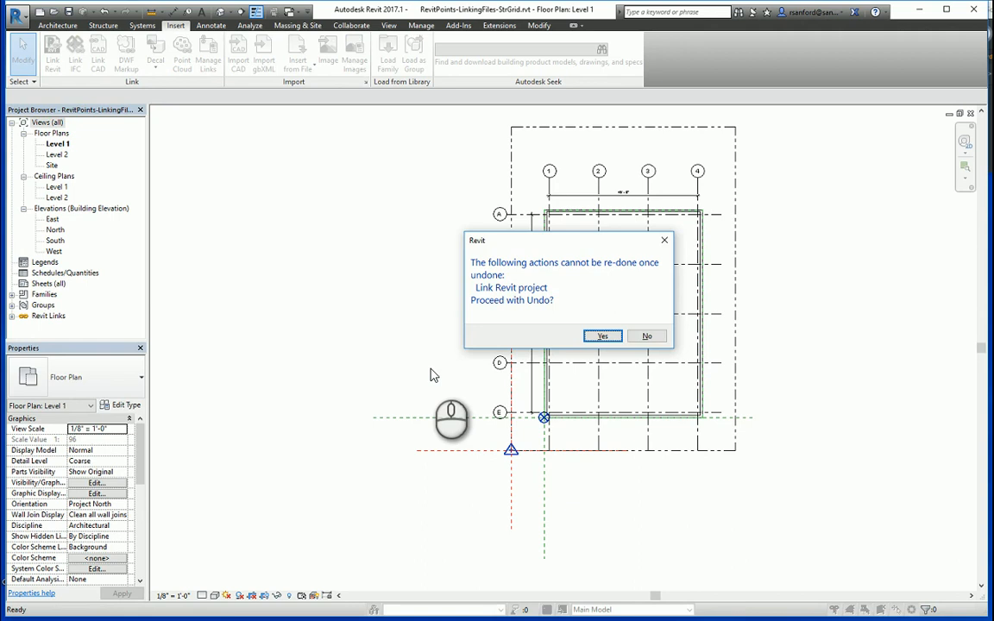
{"action": "left_click", "coordinate": [601, 337]}
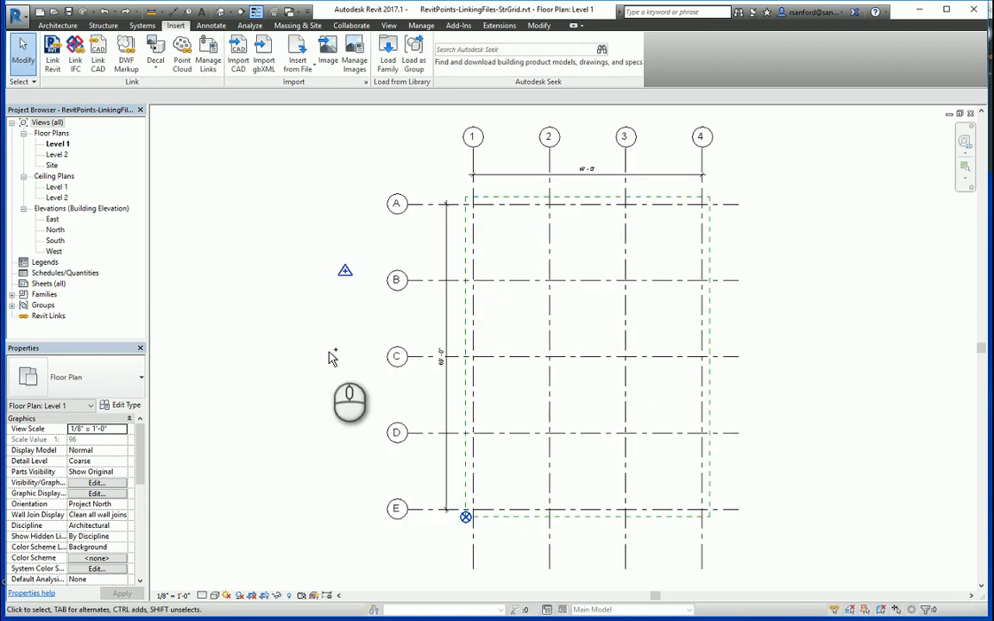
{"action": "key", "text": "ctrl+z"}
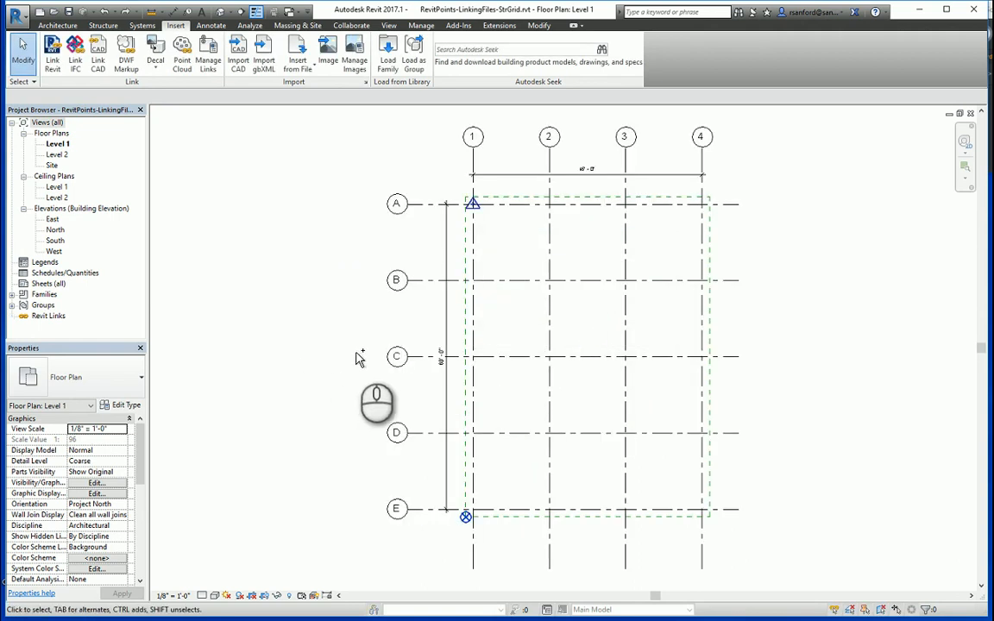
{"action": "left_click", "coordinate": [473, 207]}
{"action": "left_click", "coordinate": [372, 240]}
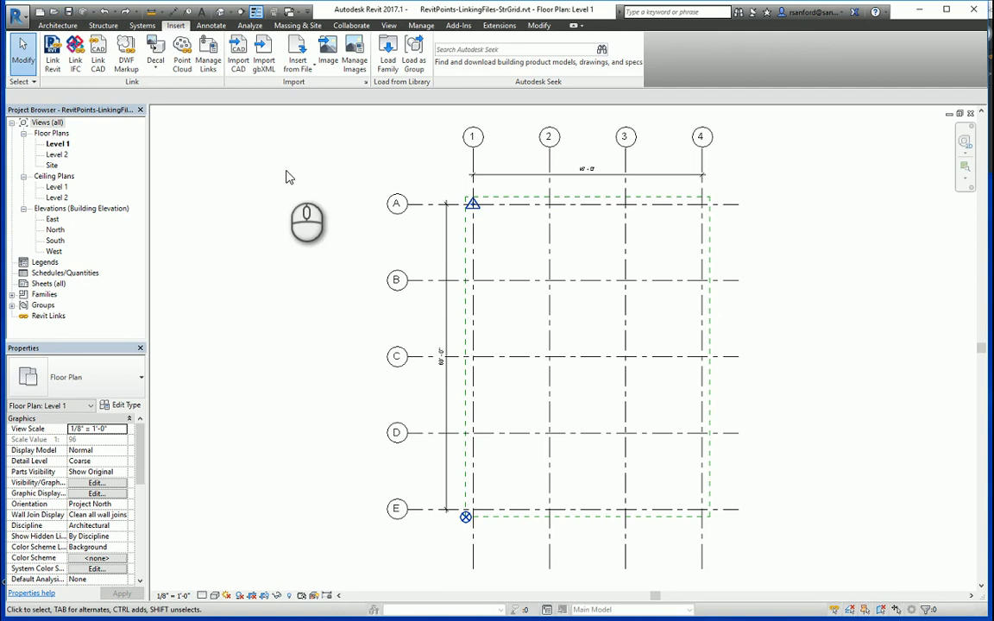
Close the grid project and open RevitPoints-LinkingFiles-Arch.
{"action": "left_click", "coordinate": [969, 115]}
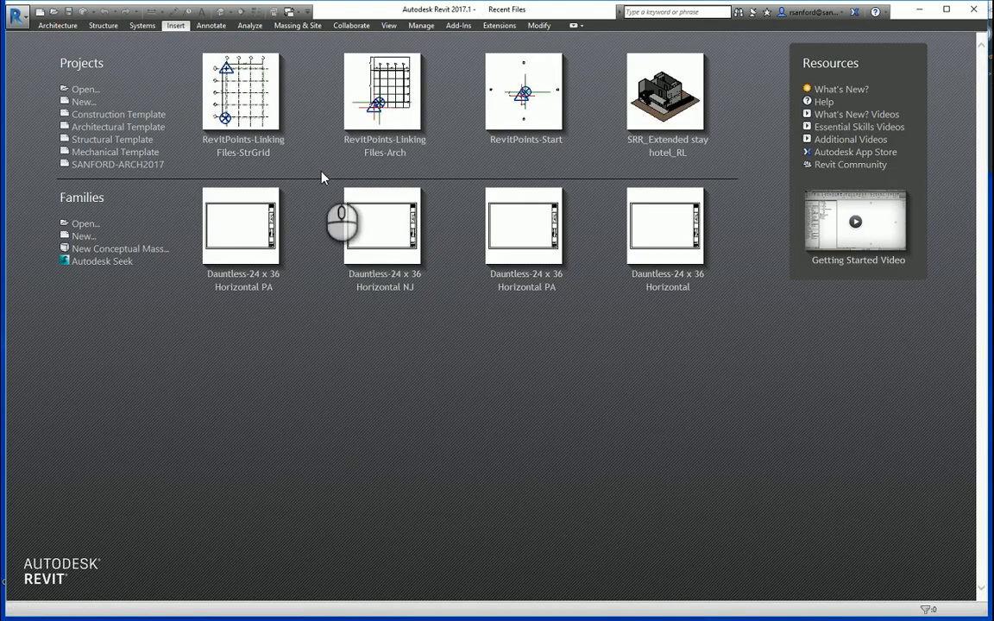
{"action": "left_click", "coordinate": [393, 112]}
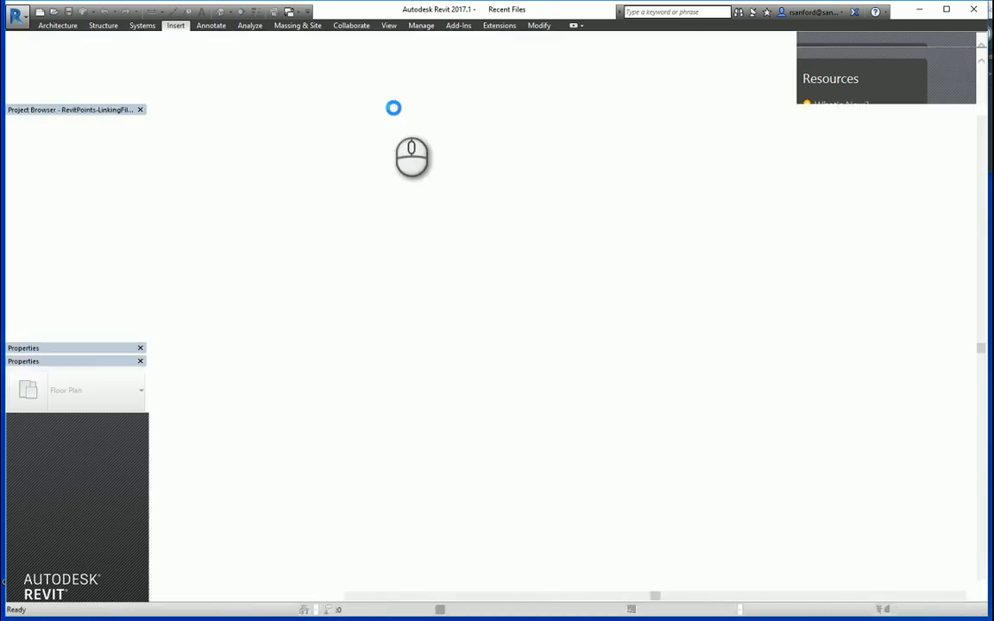
{"action": "middle_click_drag", "start_coordinate": [393, 376], "coordinate": [402, 383]}
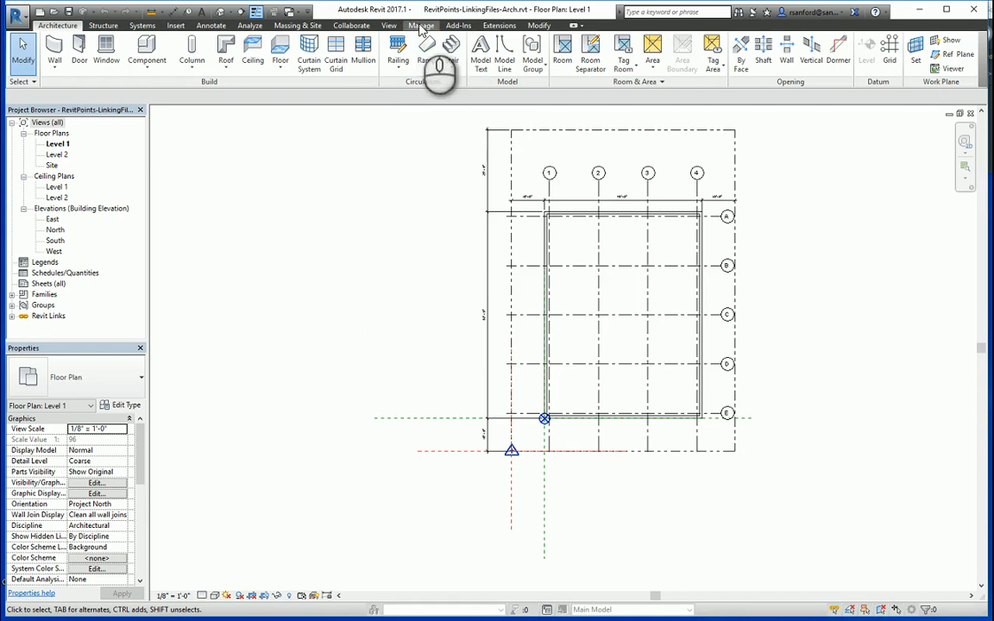
Publish the shared coordinates to the Internal position of the linked RevitPoints-LinkingFiles-StrGrid model, and save the new position back to the link.
{"action": "left_click", "coordinate": [421, 26]}
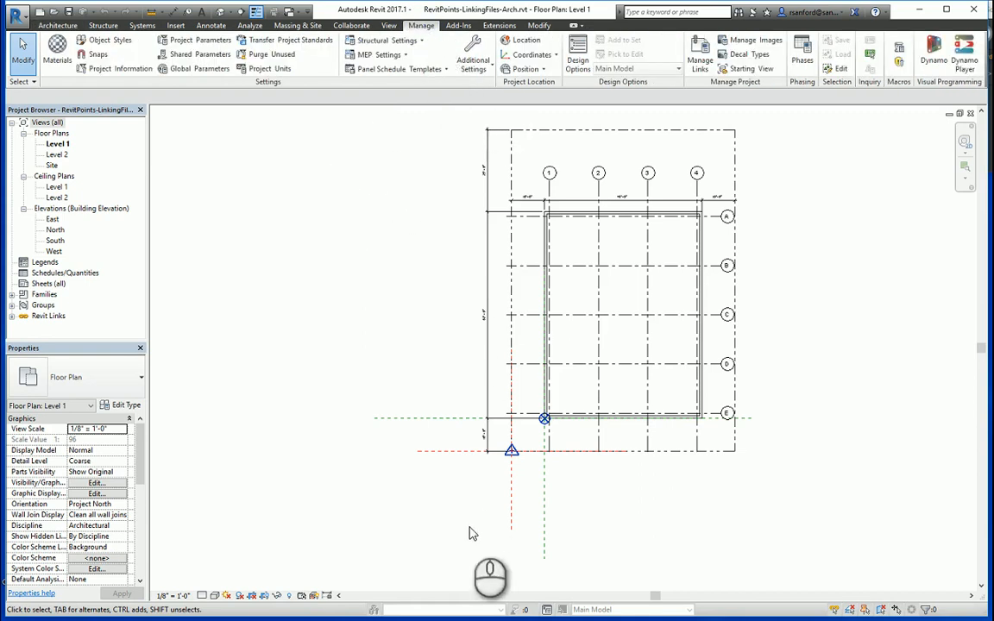
{"action": "left_click", "coordinate": [531, 56]}
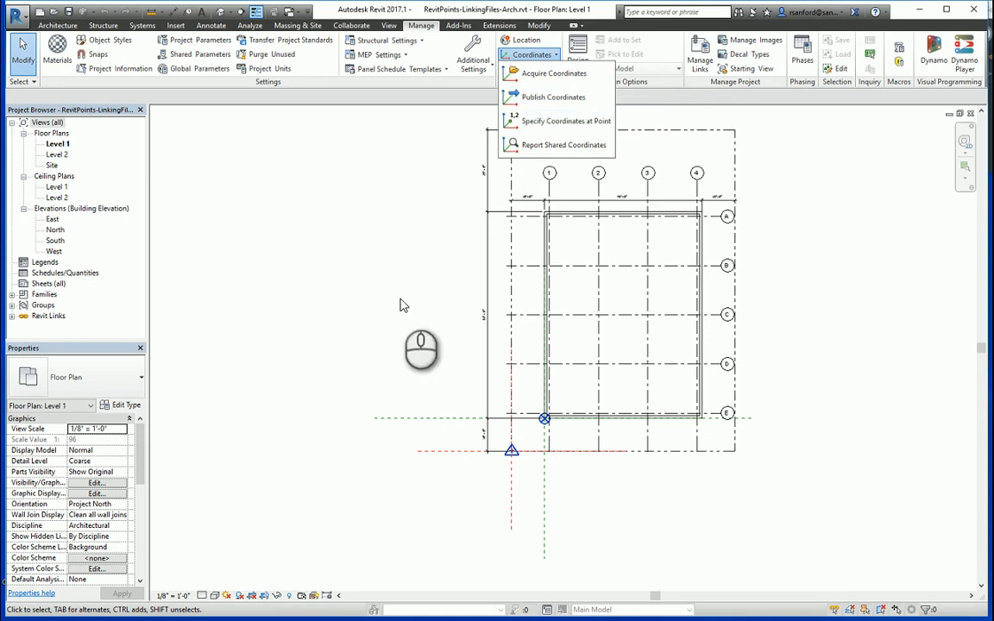
{"action": "left_click", "coordinate": [360, 321]}
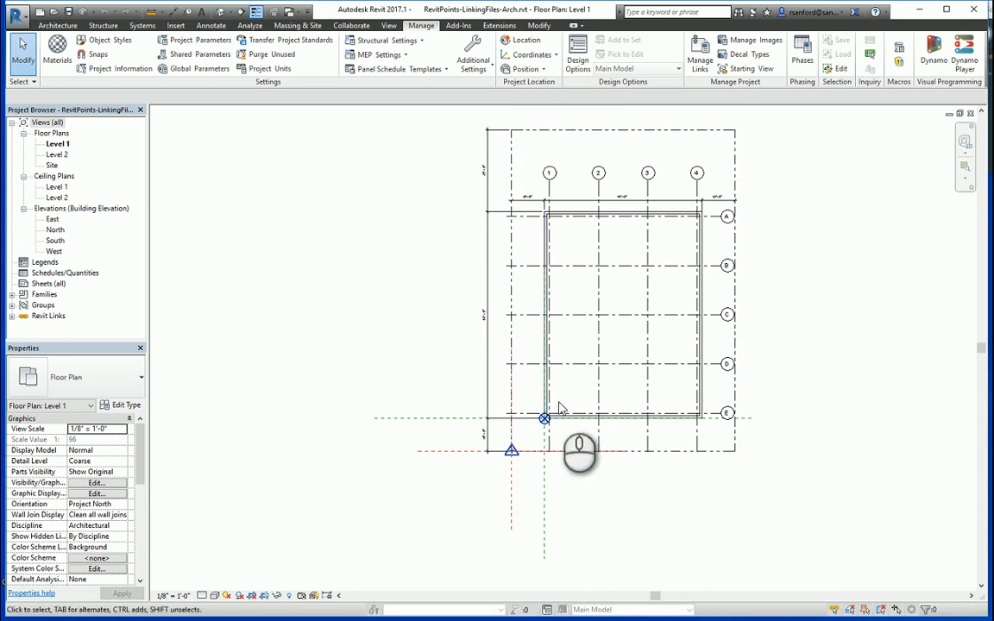
{"action": "left_click", "coordinate": [617, 371]}
{"action": "key", "text": "Escape"}
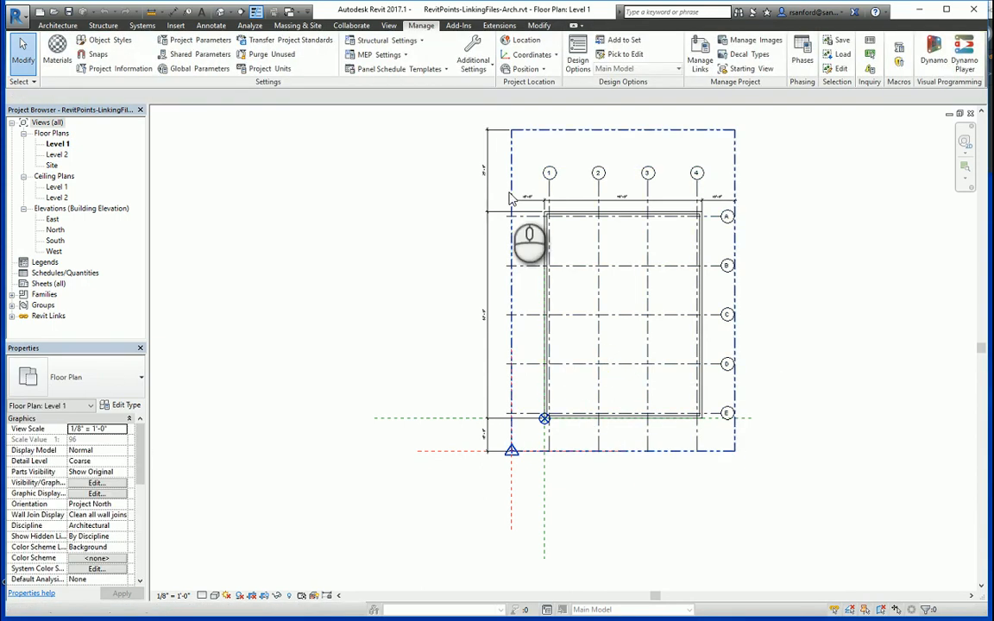
{"action": "left_click", "coordinate": [556, 55]}
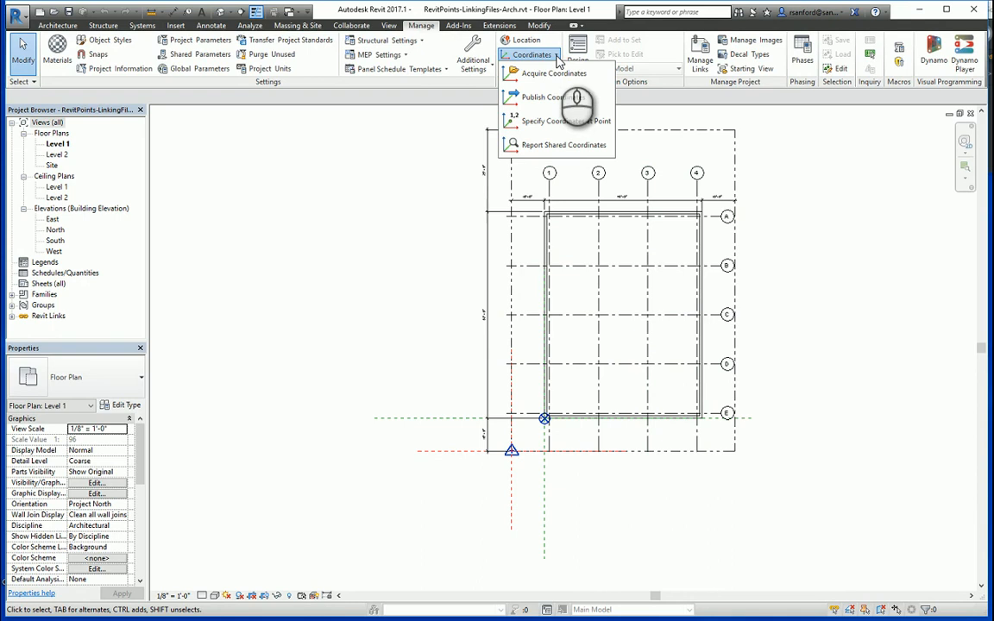
{"action": "left_click", "coordinate": [532, 100]}
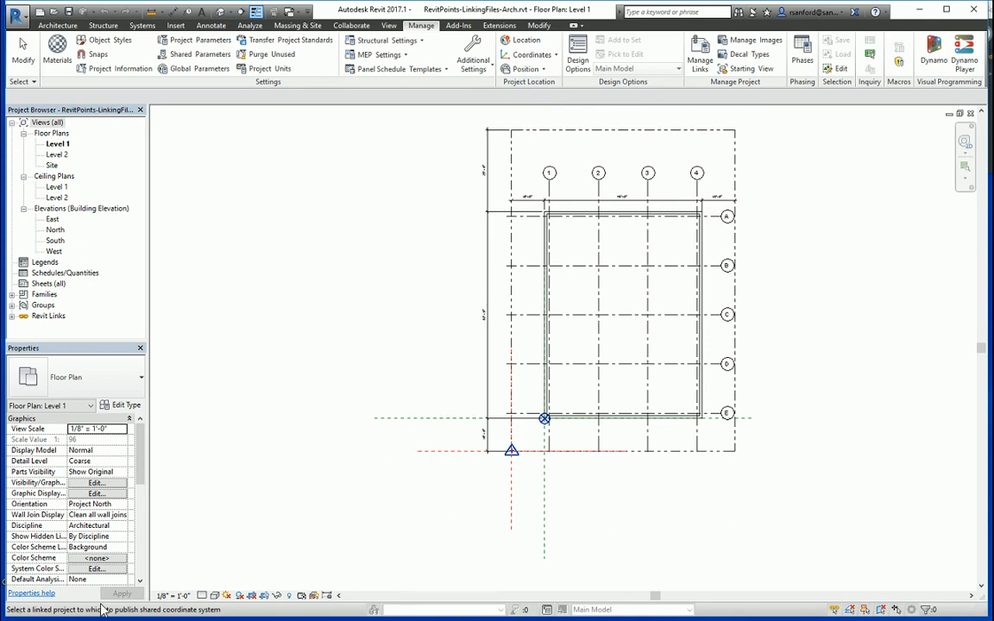
{"action": "left_click", "coordinate": [599, 354]}
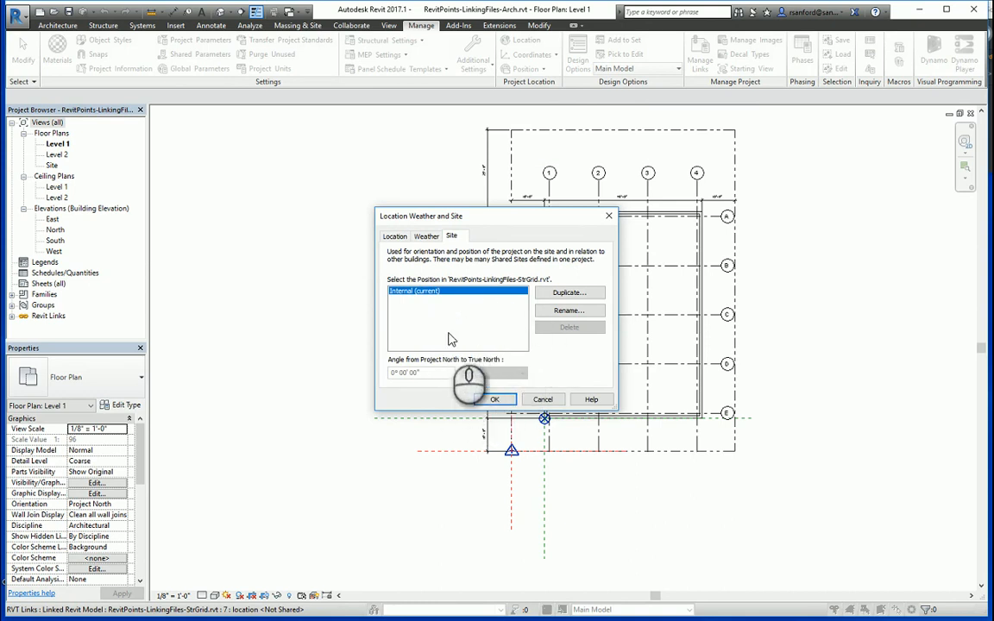
{"action": "left_click", "coordinate": [496, 399]}
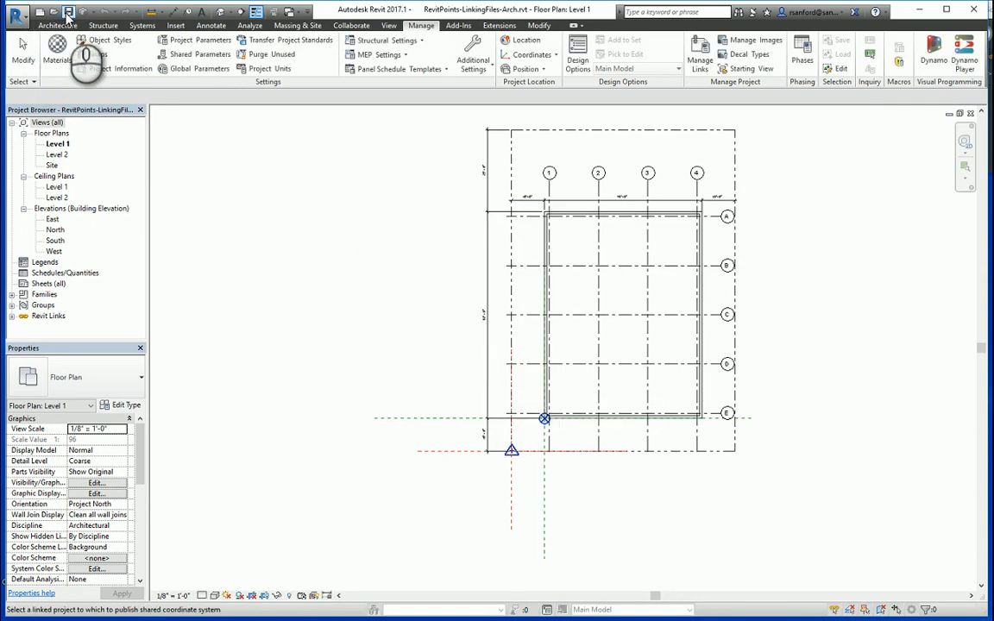
{"action": "left_click", "coordinate": [69, 15]}
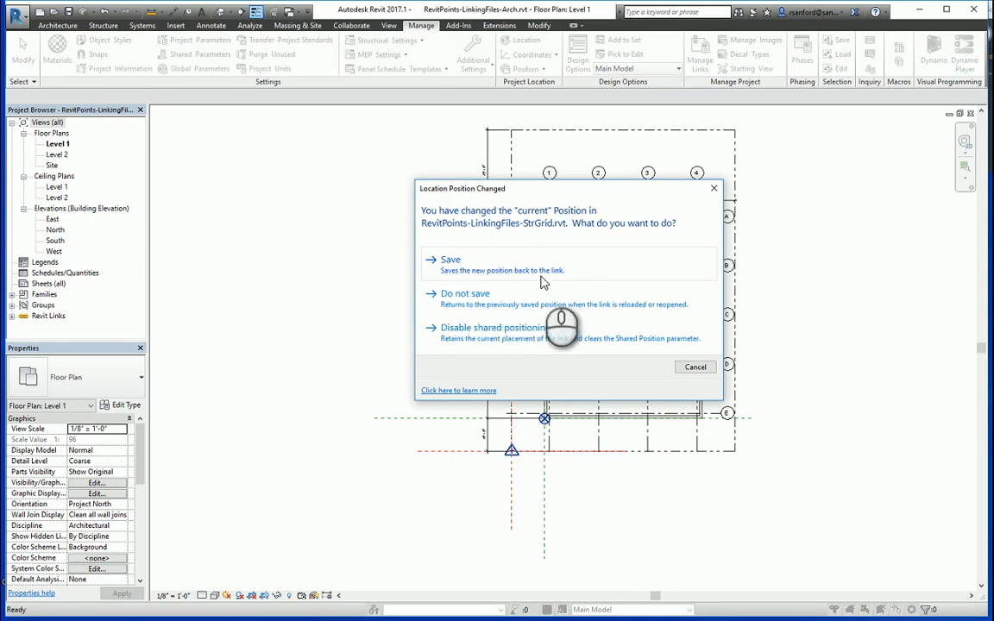
{"action": "left_click", "coordinate": [466, 266]}
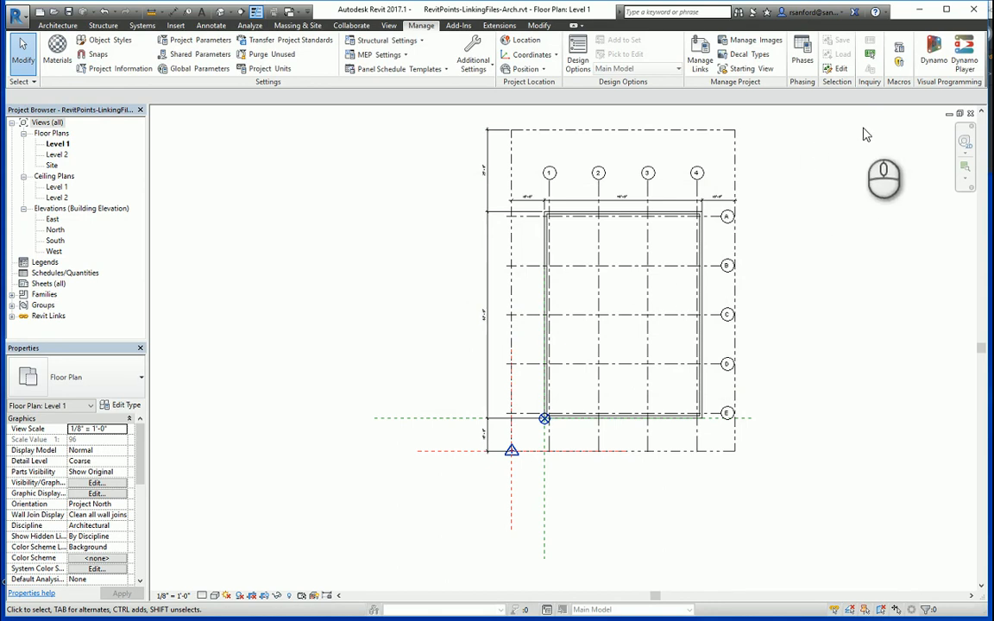
Close the architectural project, open RevitPoints-LinkingFiles-StrGrid, and inspect its survey point position.
{"action": "left_click", "coordinate": [971, 114]}
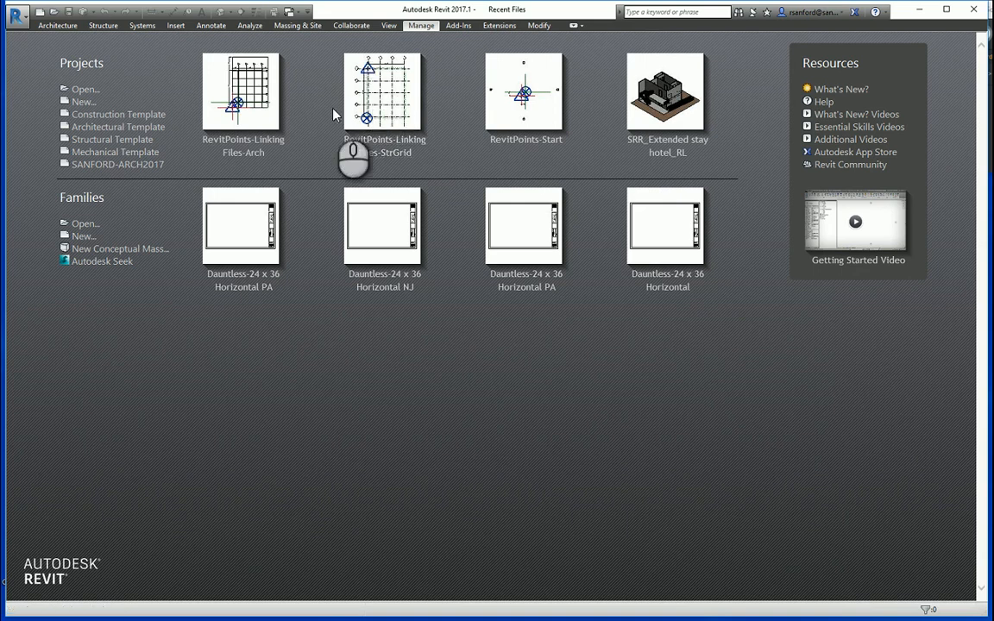
{"action": "left_click", "coordinate": [382, 94]}
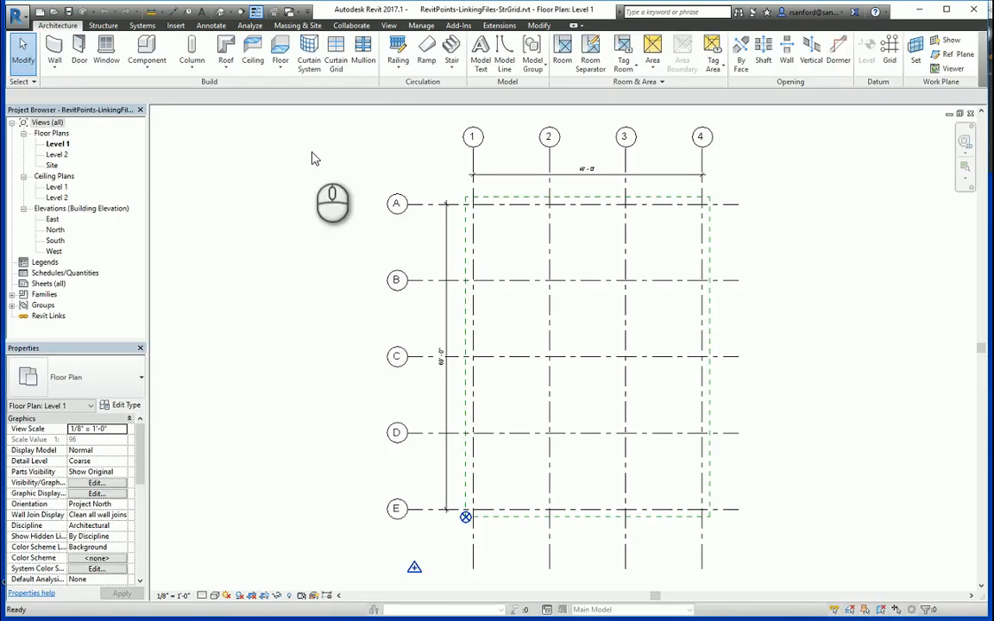
{"action": "left_click", "coordinate": [415, 573]}
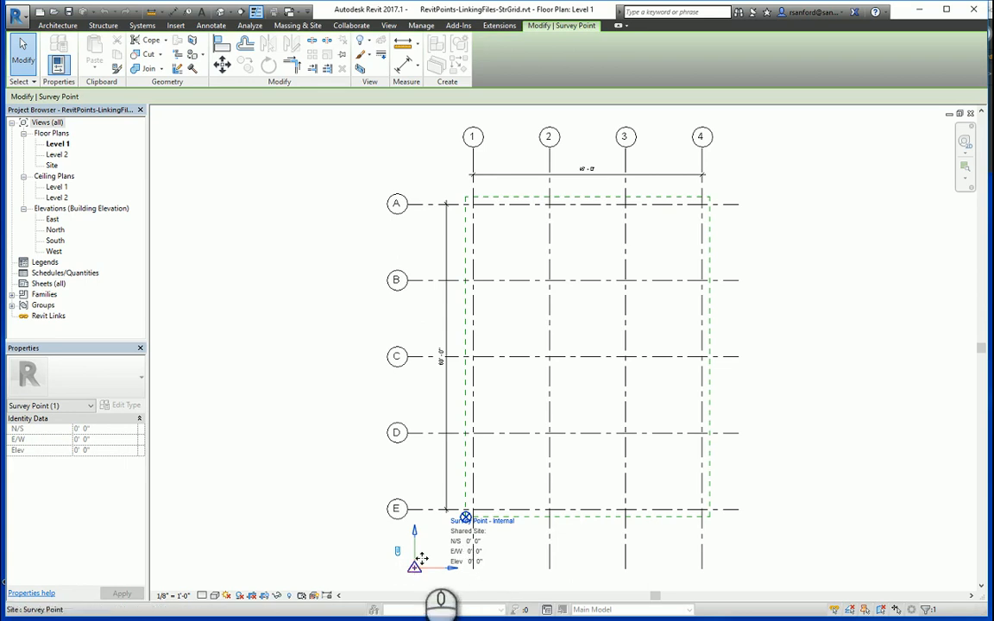
{"action": "left_click", "coordinate": [439, 532]}
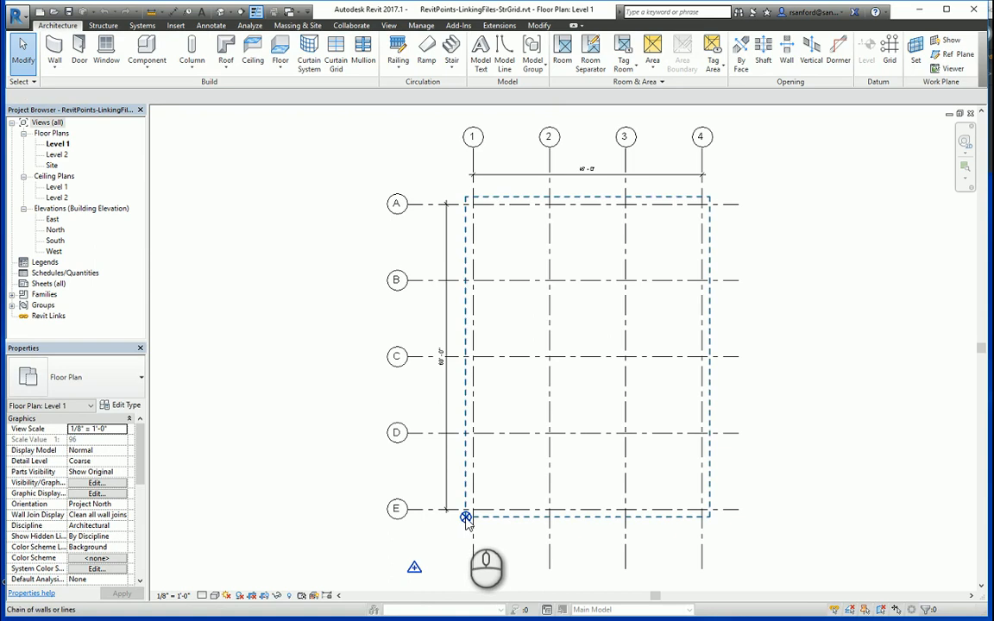
Inspect the shared site coordinates of the project base point near grids E and 1.
{"action": "left_click", "coordinate": [465, 517]}
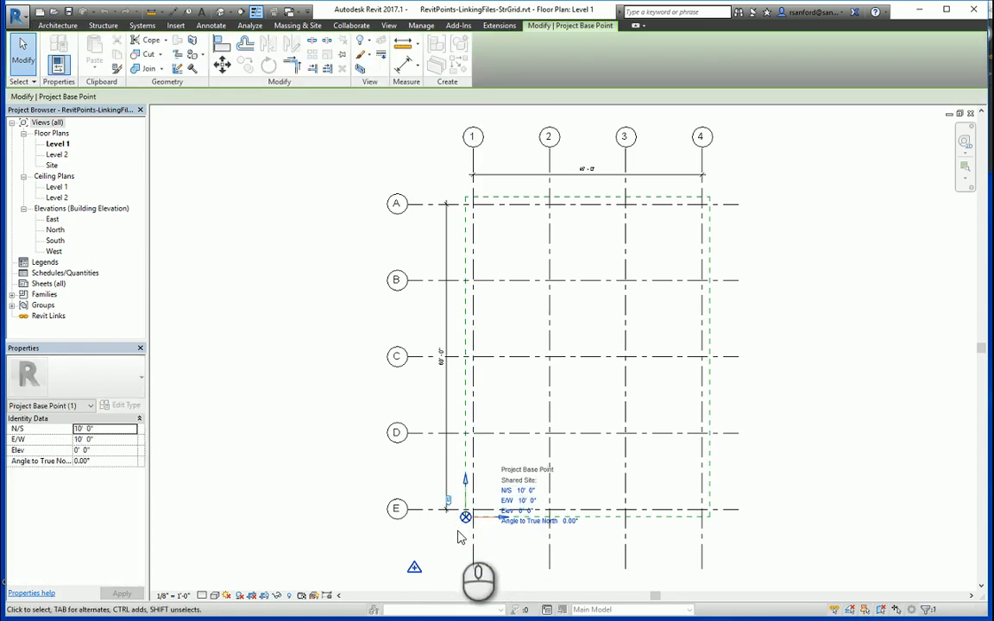
{"action": "left_click", "coordinate": [326, 474]}
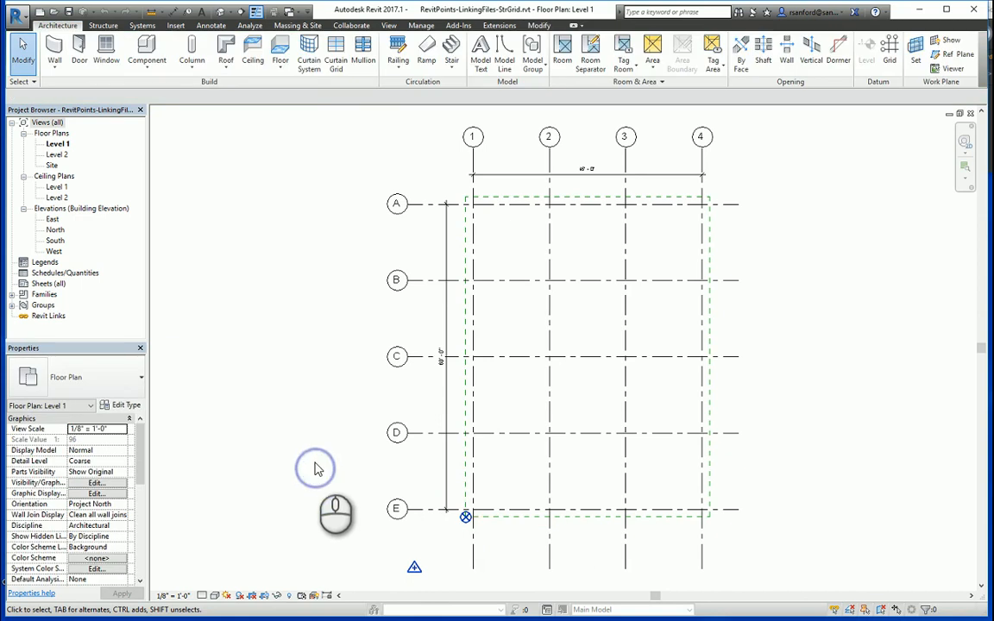
Link RevitPoints-LinkingFiles-Arch.rvt into the grid project with Auto - By Shared Coordinates positioning and check its alignment with the grids.
{"action": "left_click", "coordinate": [176, 25]}
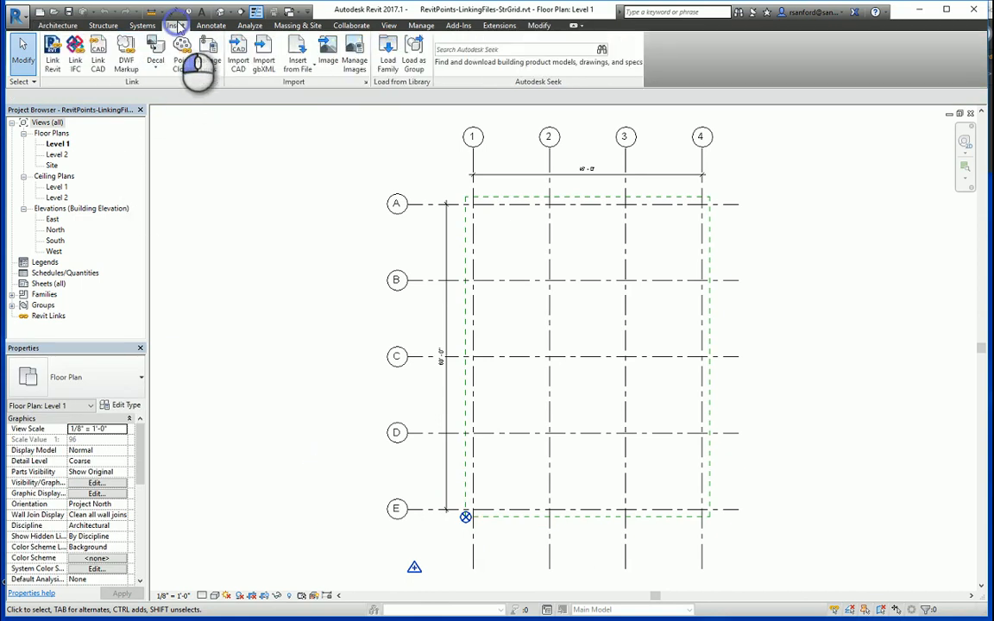
{"action": "left_click", "coordinate": [55, 67]}
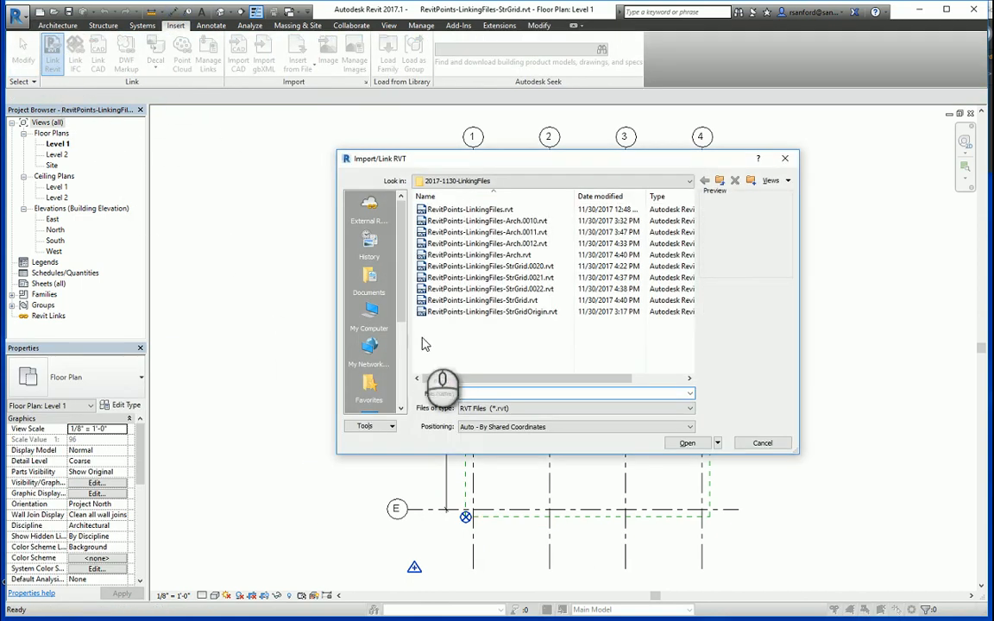
{"action": "left_click", "coordinate": [514, 256]}
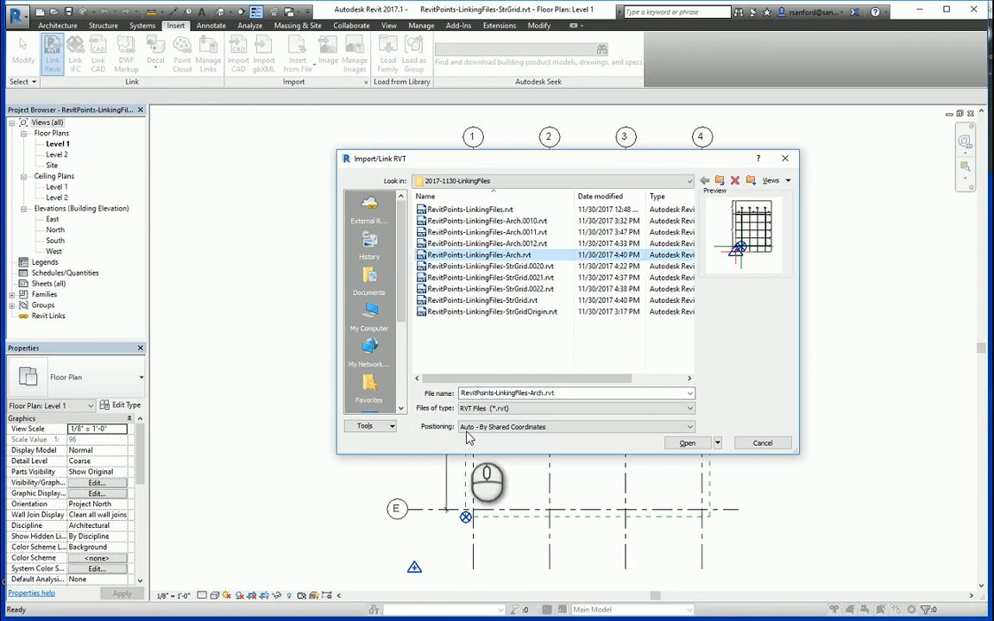
{"action": "left_click", "coordinate": [684, 442]}
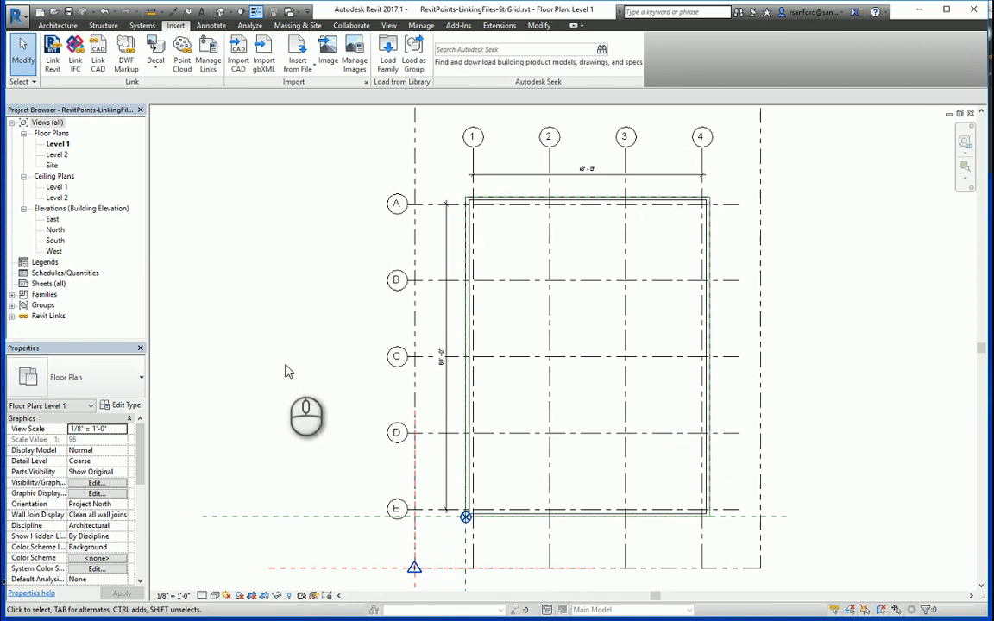
{"action": "middle_click_drag", "start_coordinate": [373, 348], "coordinate": [373, 348]}
{"action": "scroll", "coordinate": [318, 354], "scroll_direction": "down", "scroll_amount": 2}
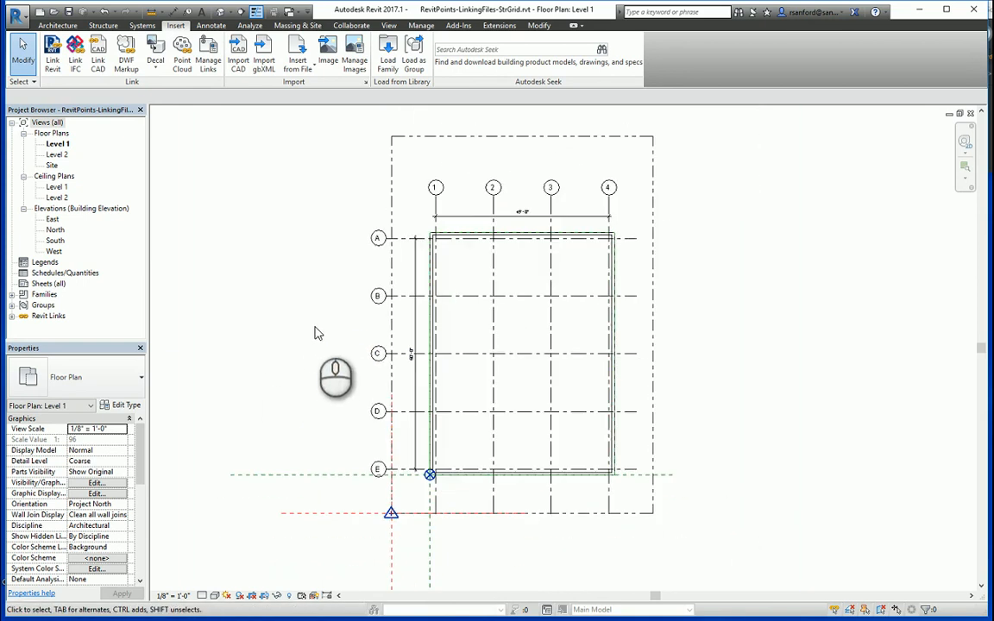